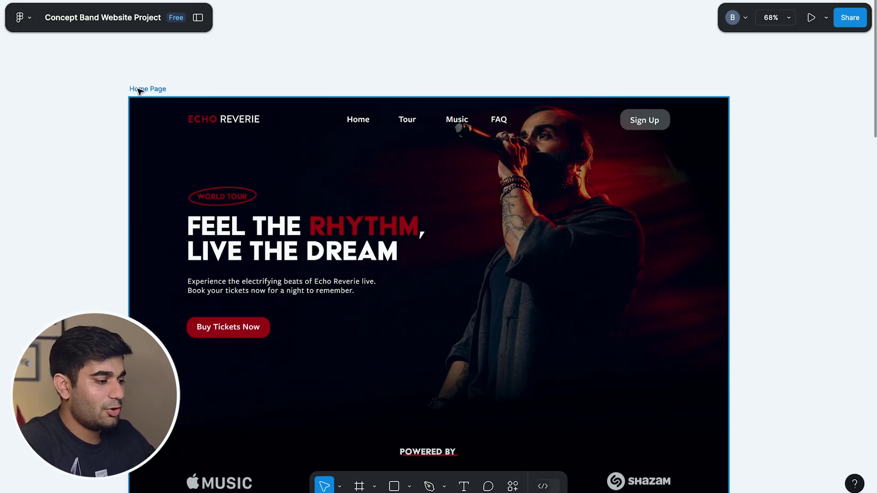
Copy the Figma home page's 00060A hex and paste it as the Framer Desktop frame's fill.
{"action": "left_click", "coordinate": [137, 89]}
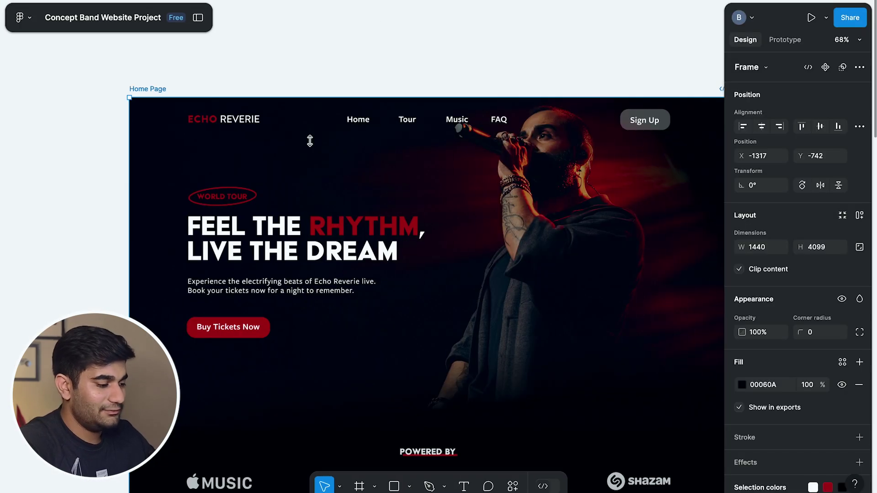
{"action": "left_click", "coordinate": [762, 389]}
{"action": "key", "text": "ctrl+c"}
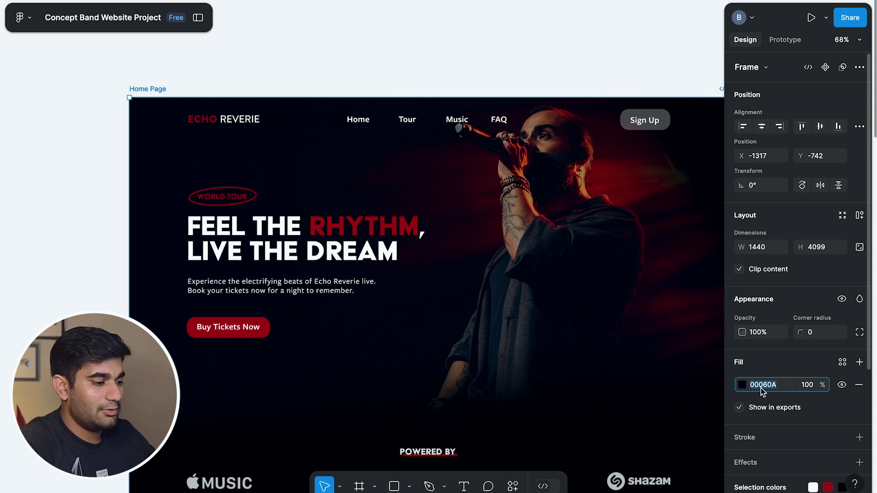
{"action": "key", "text": "alt+Tab"}
{"action": "left_click", "coordinate": [330, 163]}
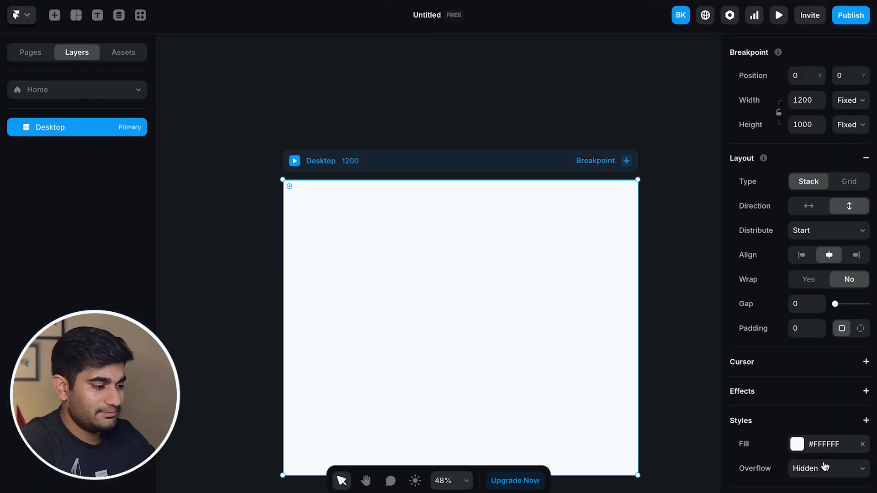
{"action": "left_click", "coordinate": [825, 443]}
{"action": "key", "text": "ctrl+v"}
{"action": "key", "text": "Return"}
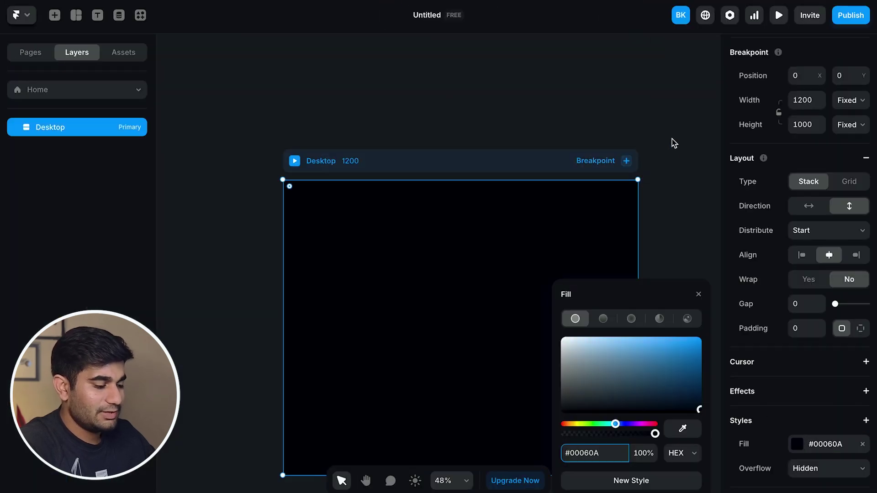
{"action": "left_click", "coordinate": [672, 142]}
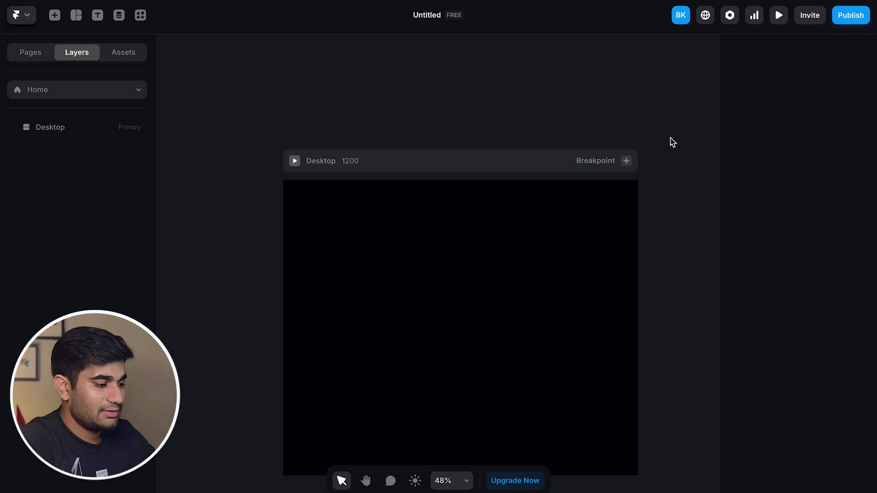
{"action": "key", "text": "alt+Tab"}
Show the Figma home page's column layout grids, then bring up Framer's Navigation presets.
{"action": "left_click", "coordinate": [541, 74]}
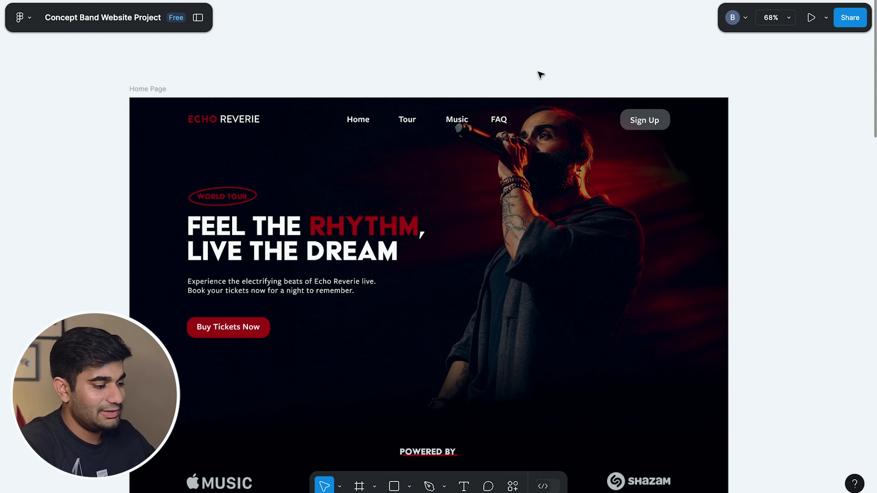
{"action": "key", "text": "shift+g"}
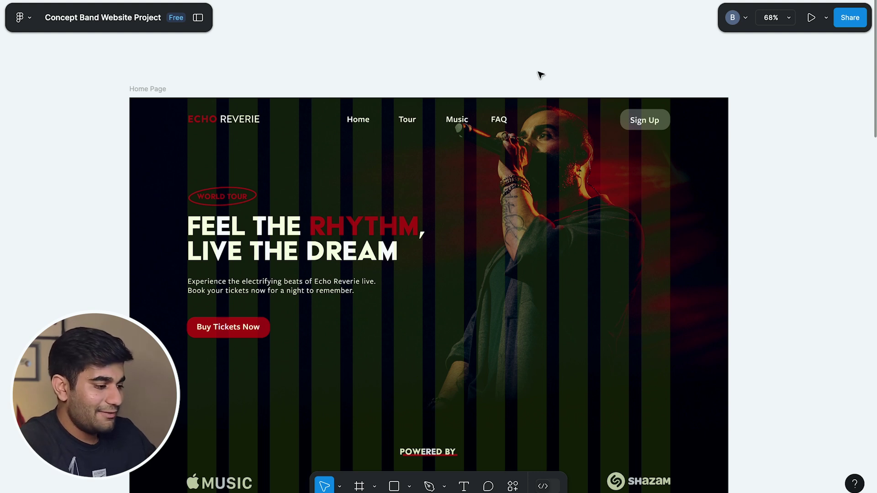
{"action": "key", "text": "ctrl+Left"}
{"action": "left_click", "coordinate": [54, 15]}
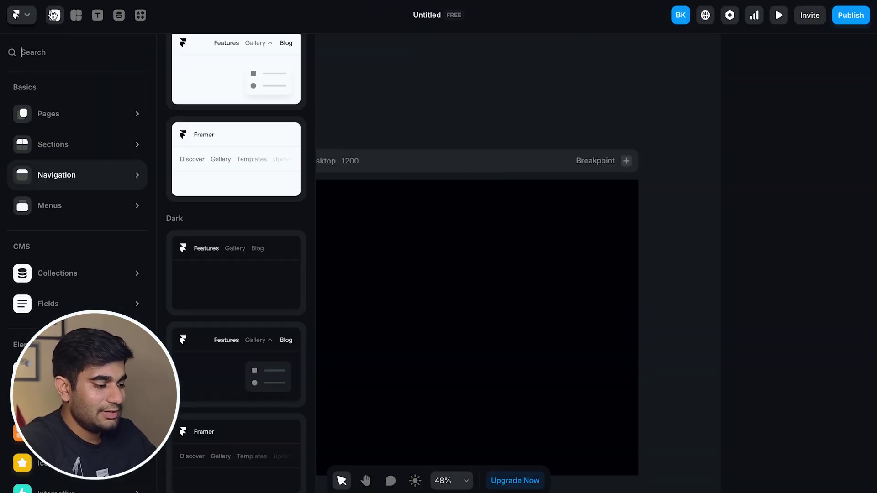
Insert the dark Features navigation template into the Desktop frame.
{"action": "left_click", "coordinate": [221, 265]}
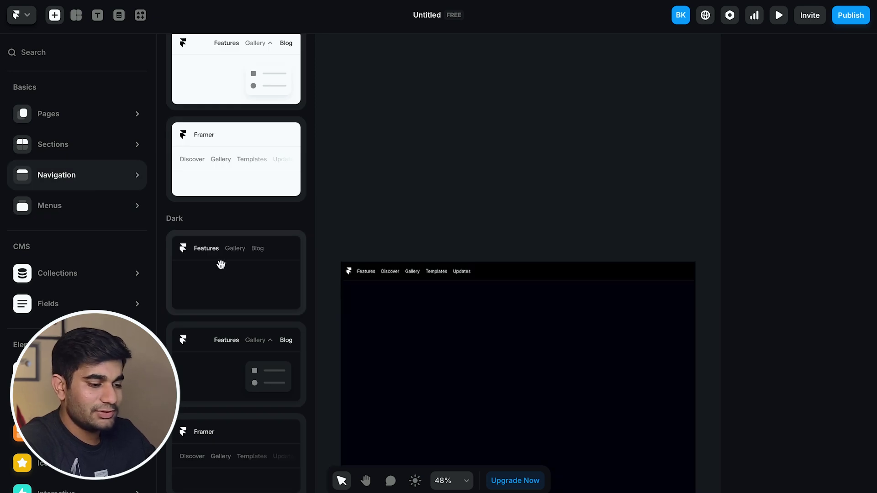
{"action": "left_click", "coordinate": [417, 99]}
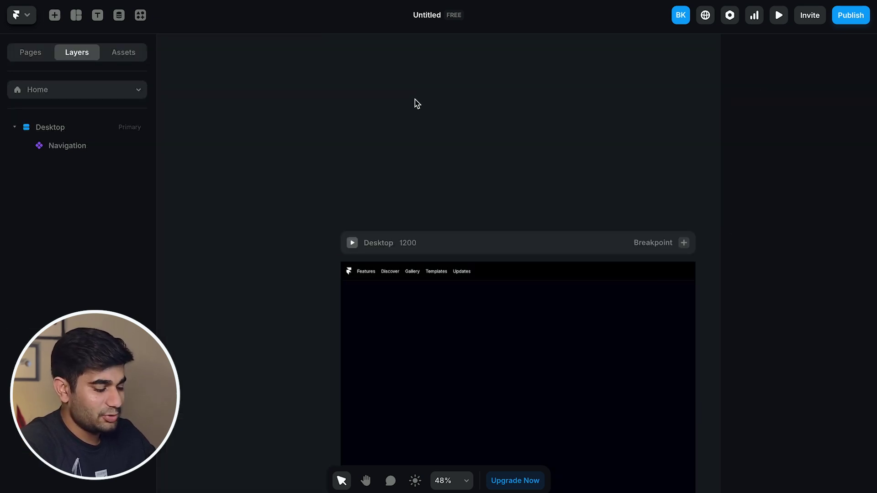
{"action": "scroll", "coordinate": [407, 121], "scroll_direction": "down", "scroll_amount": 5}
{"action": "scroll", "coordinate": [407, 121], "scroll_direction": "right", "scroll_amount": 3}
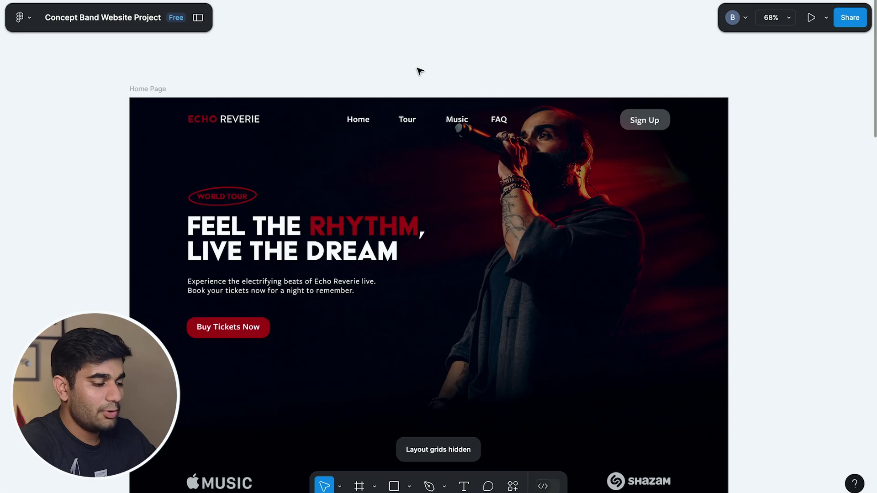
{"action": "scroll", "coordinate": [419, 72], "scroll_direction": "up", "scroll_amount": 5}
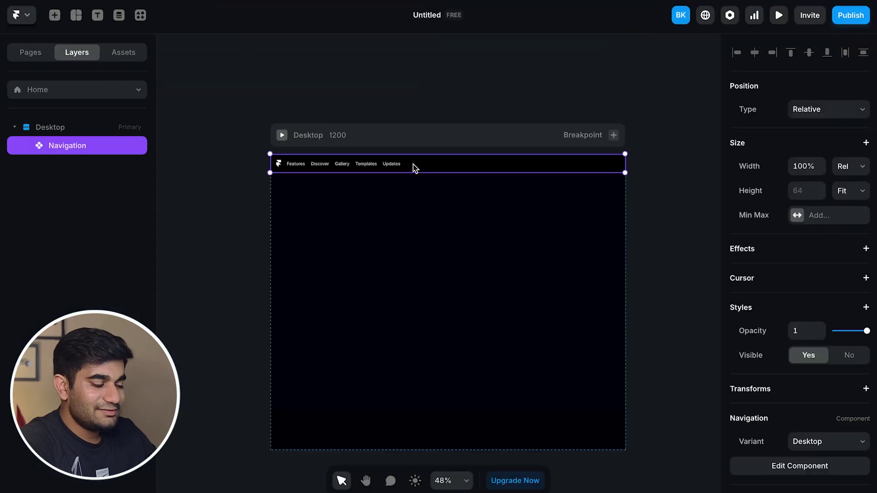
Inside the navigation component, draw a fill-less stack frame holding a 141×30 frame.
{"action": "double_click", "coordinate": [413, 168]}
{"action": "scroll", "coordinate": [426, 261], "scroll_direction": "up", "scroll_amount": 4}
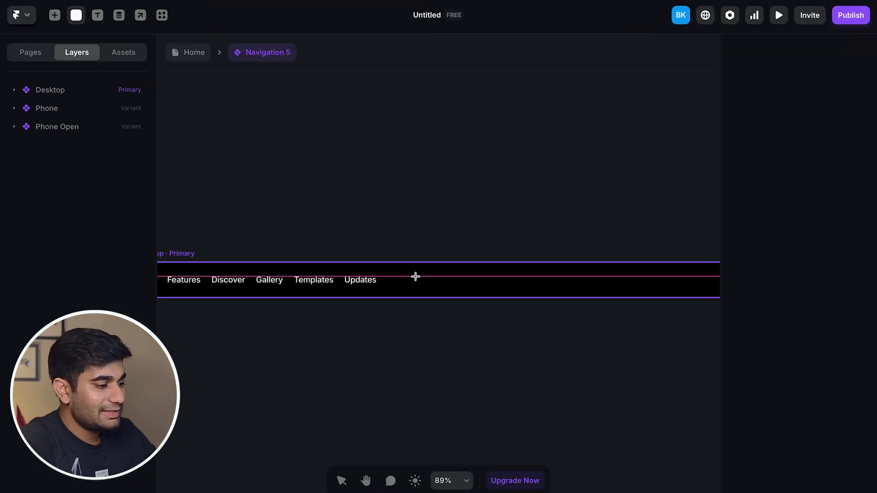
{"action": "left_click_drag", "start_coordinate": [401, 269], "coordinate": [486, 293]}
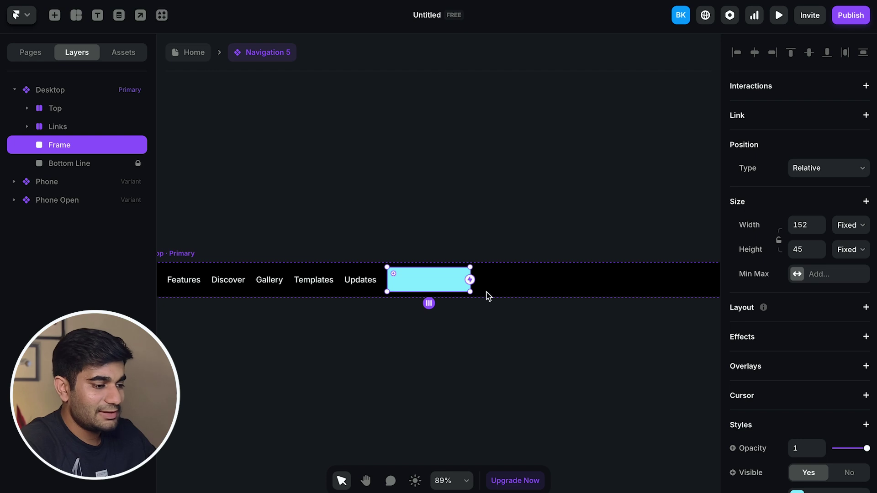
{"action": "left_click", "coordinate": [866, 308]}
{"action": "left_click", "coordinate": [861, 300]}
{"action": "key", "text": "f"}
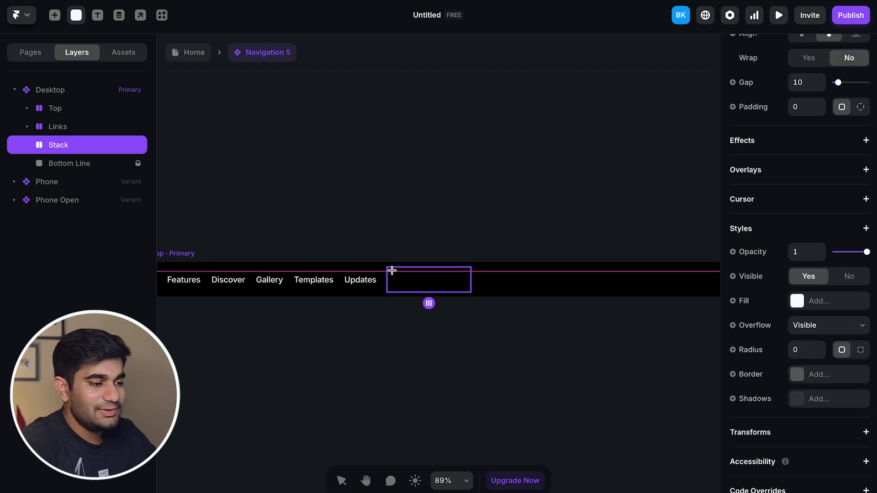
{"action": "left_click_drag", "start_coordinate": [392, 271], "coordinate": [468, 288]}
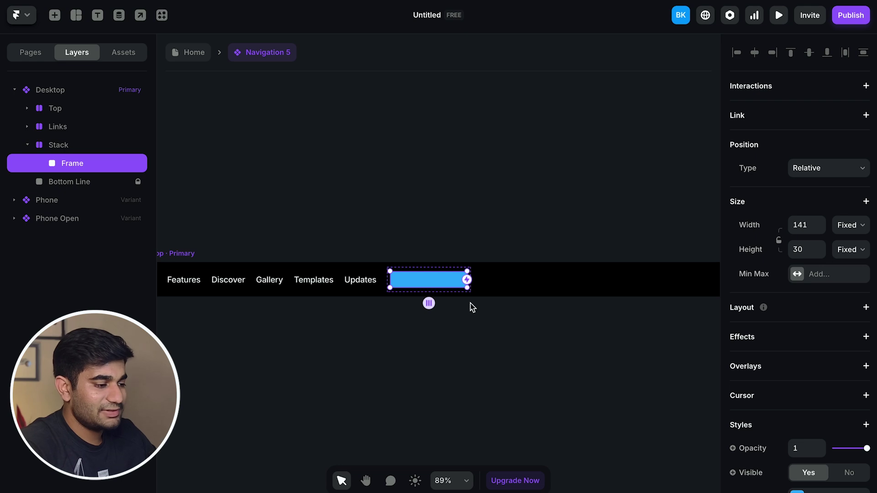
Add a 'Sign Up' text layer and give its frame a stack layout to centre it.
{"action": "key", "text": "t"}
{"action": "left_click", "coordinate": [401, 278]}
{"action": "type", "text": "Sign Up"}
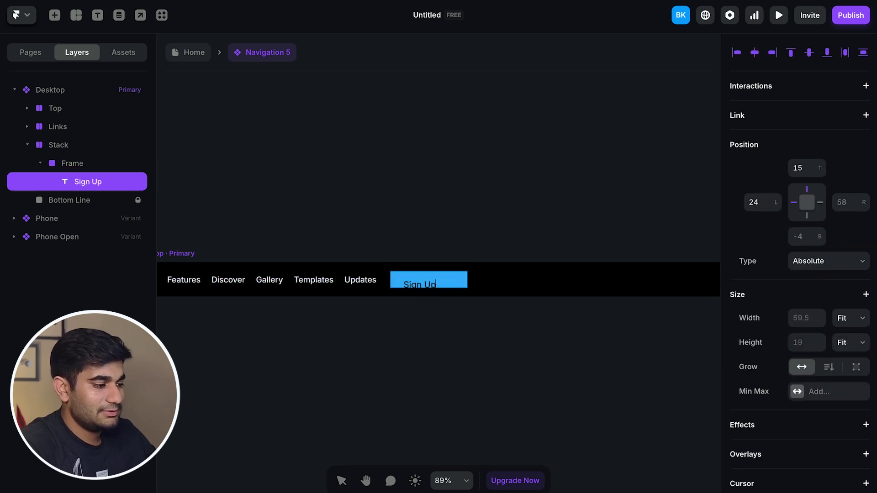
{"action": "left_click", "coordinate": [86, 163]}
{"action": "scroll", "coordinate": [848, 389], "scroll_direction": "down", "scroll_amount": 1}
{"action": "left_click", "coordinate": [866, 289]}
Give the Sign Up button stack a white fill at 30% opacity.
{"action": "left_click", "coordinate": [474, 414]}
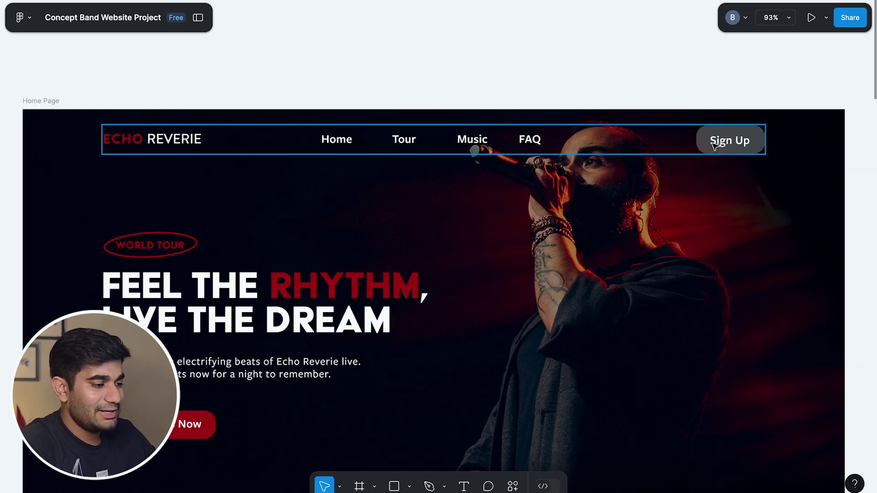
{"action": "scroll", "coordinate": [712, 145], "scroll_direction": "right", "scroll_amount": 5}
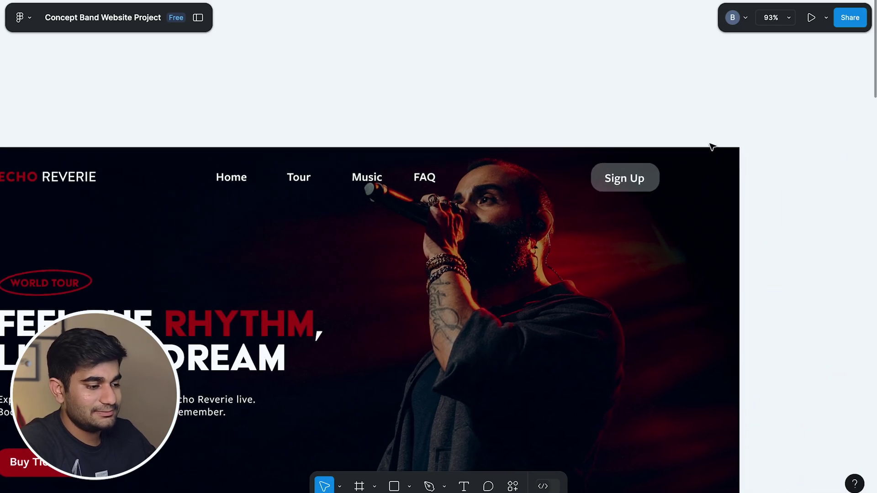
{"action": "double_click", "coordinate": [622, 177]}
{"action": "left_click", "coordinate": [223, 280]}
{"action": "scroll", "coordinate": [813, 274], "scroll_direction": "down", "scroll_amount": 12}
{"action": "left_click", "coordinate": [813, 268]}
{"action": "left_click", "coordinate": [572, 348]}
{"action": "left_click_drag", "start_coordinate": [571, 347], "coordinate": [562, 312]}
{"action": "left_click", "coordinate": [643, 427]}
{"action": "type", "text": "30"}
{"action": "key", "text": "Return"}
{"action": "left_click", "coordinate": [371, 393]}
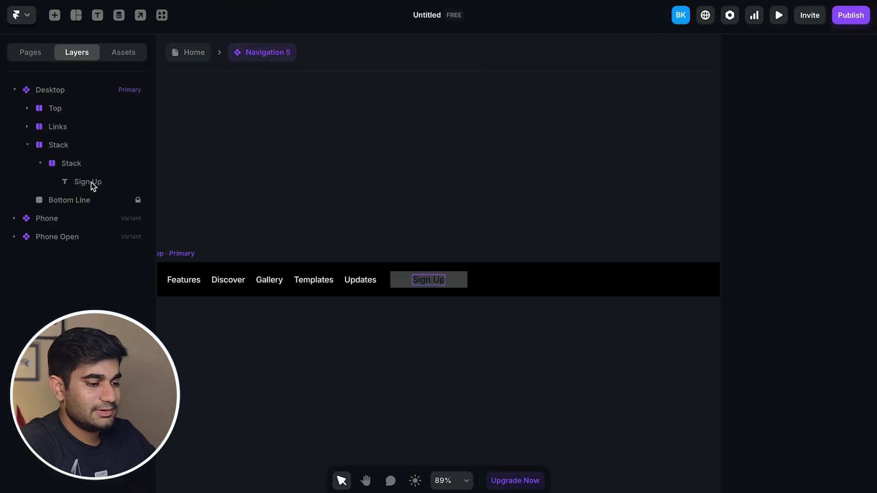
Set the Sign Up text colour to white (#FFFFFF).
{"action": "left_click", "coordinate": [90, 186]}
{"action": "scroll", "coordinate": [804, 446], "scroll_direction": "down", "scroll_amount": 7}
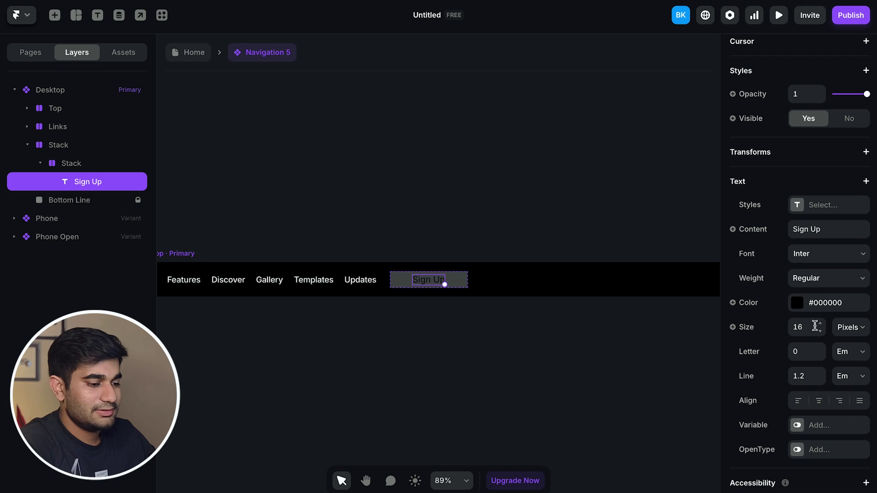
{"action": "left_click", "coordinate": [798, 307]}
{"action": "type", "text": "#FFFFFF"}
{"action": "left_click", "coordinate": [699, 294]}
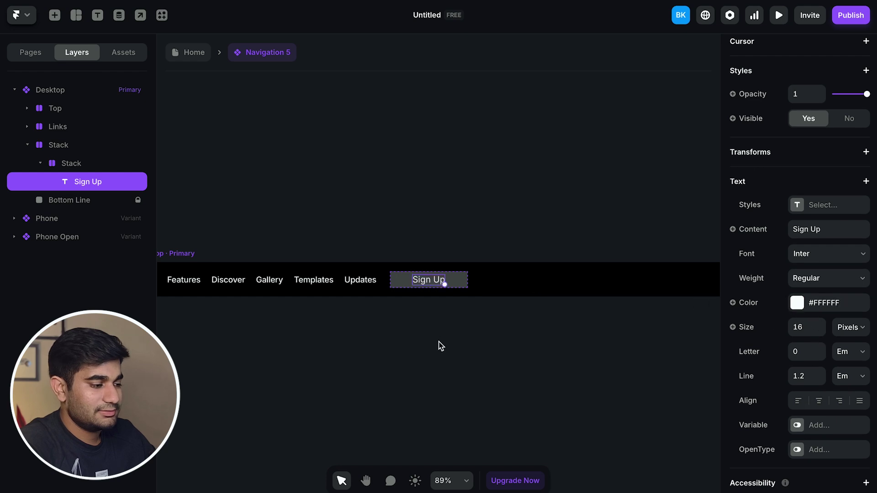
{"action": "left_click", "coordinate": [440, 346]}
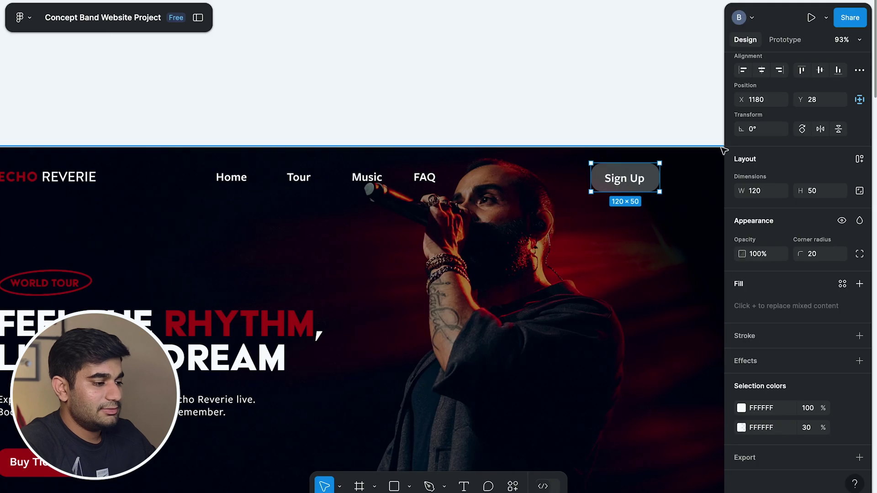
Round the Sign Up stack's corners with a radius of 20.
{"action": "double_click", "coordinate": [602, 172]}
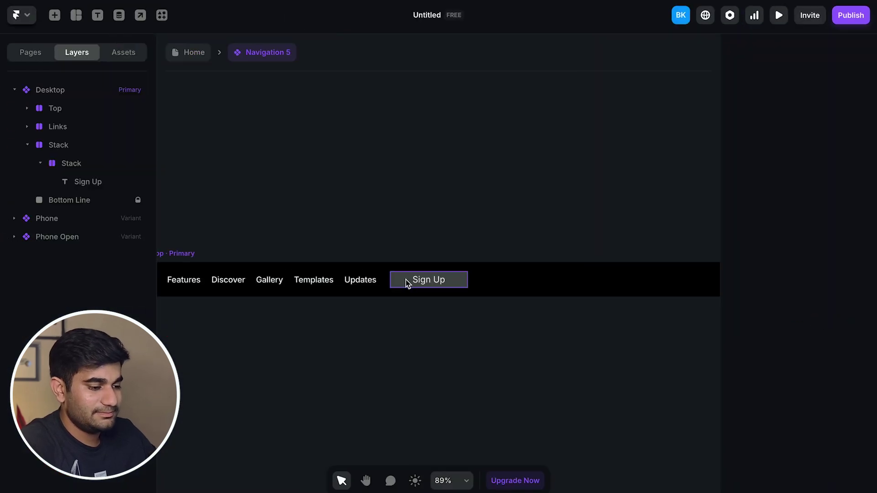
{"action": "left_click", "coordinate": [407, 281]}
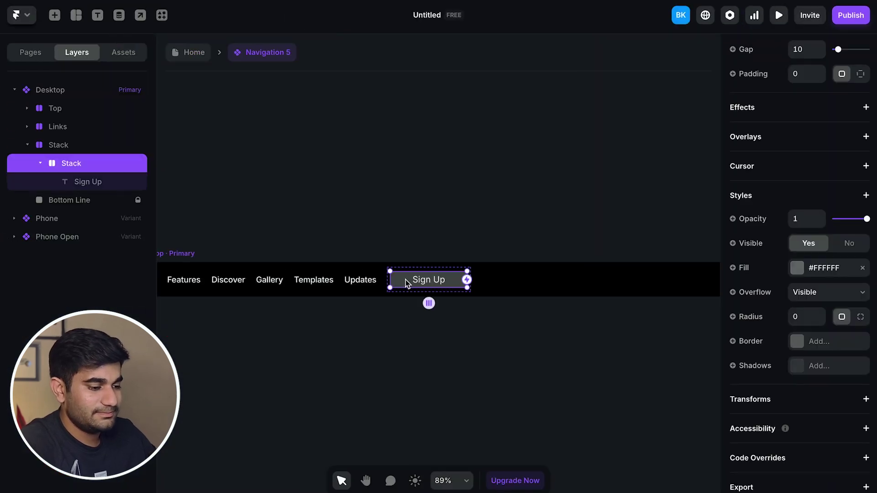
{"action": "left_click", "coordinate": [803, 318]}
{"action": "type", "text": "20"}
{"action": "key", "text": "Return"}
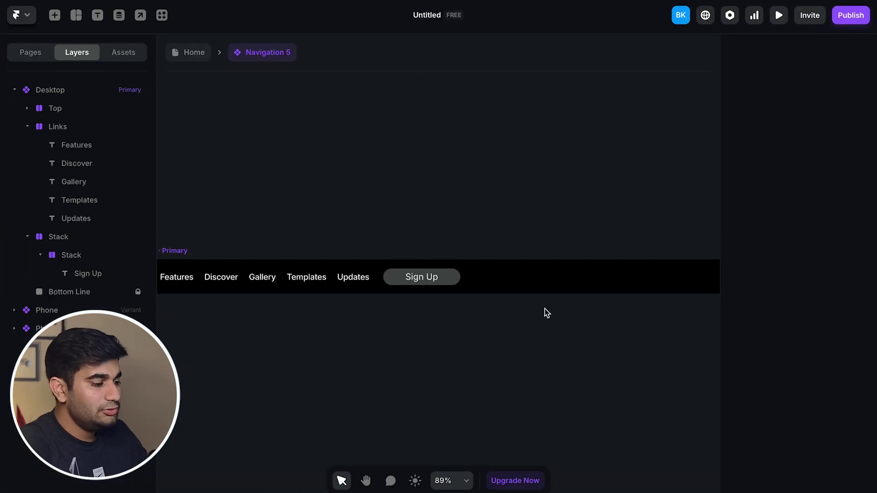
Apply the custom FreightSans Pro Semibold font to the Sign Up label.
{"action": "left_click", "coordinate": [416, 281]}
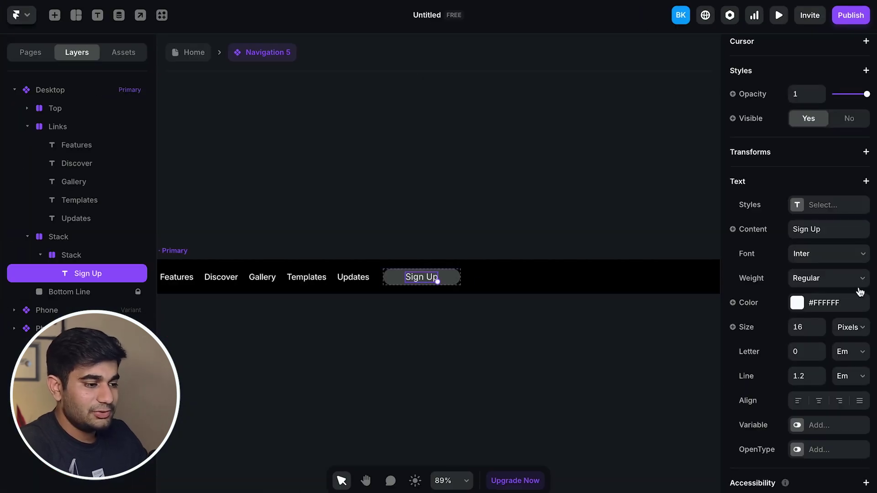
{"action": "left_click", "coordinate": [851, 254]}
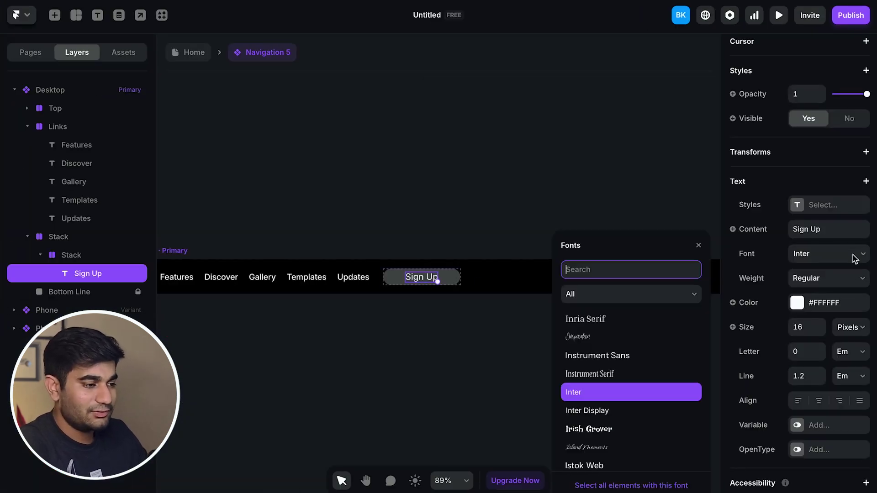
{"action": "left_click", "coordinate": [597, 295]}
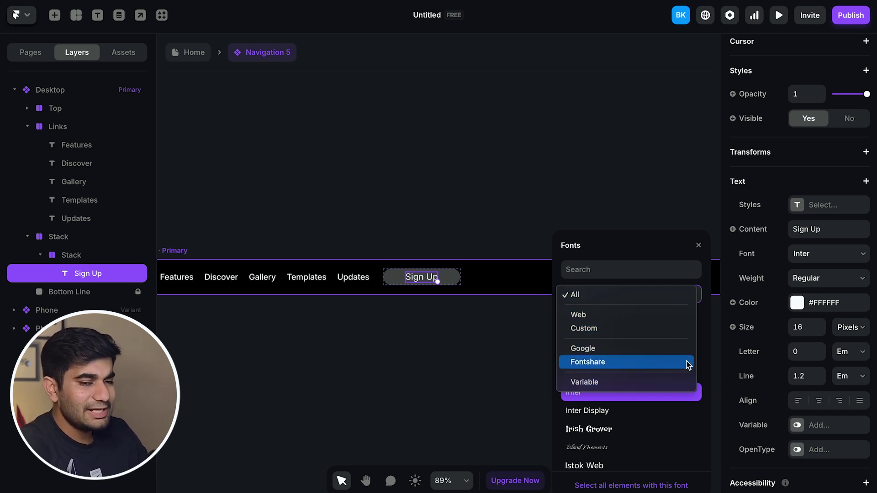
{"action": "left_click", "coordinate": [593, 330]}
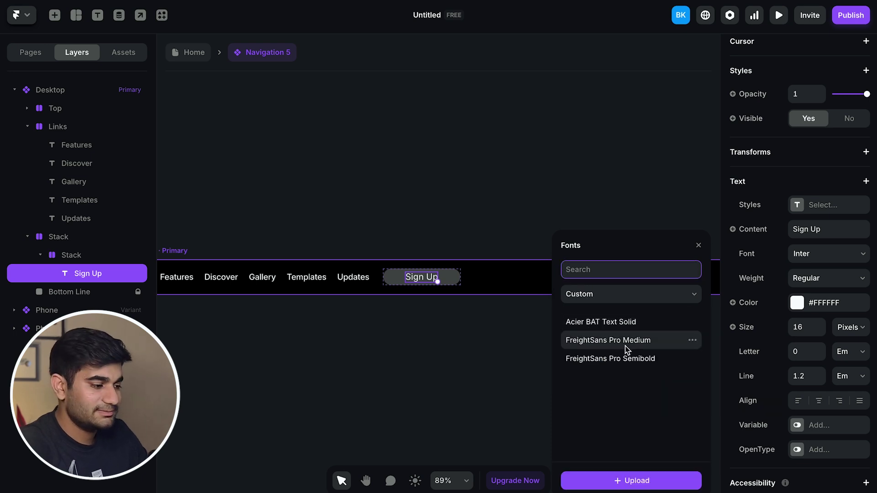
{"action": "left_click", "coordinate": [617, 362]}
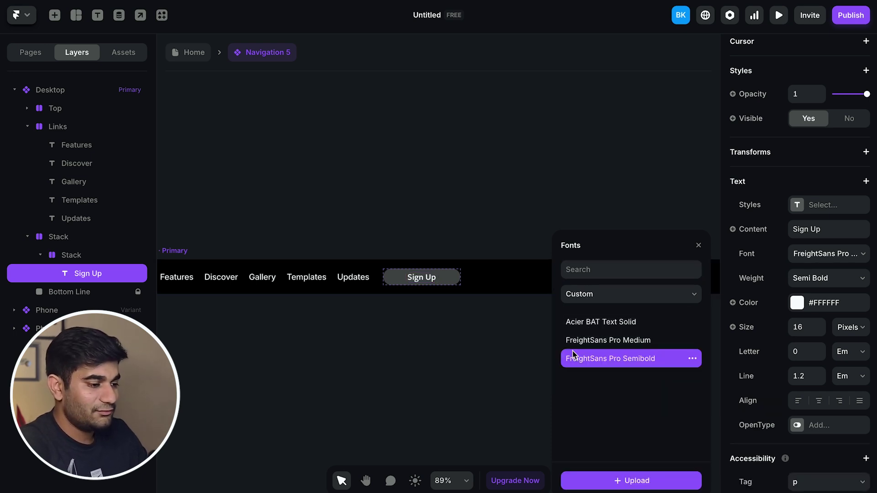
{"action": "left_click", "coordinate": [428, 358]}
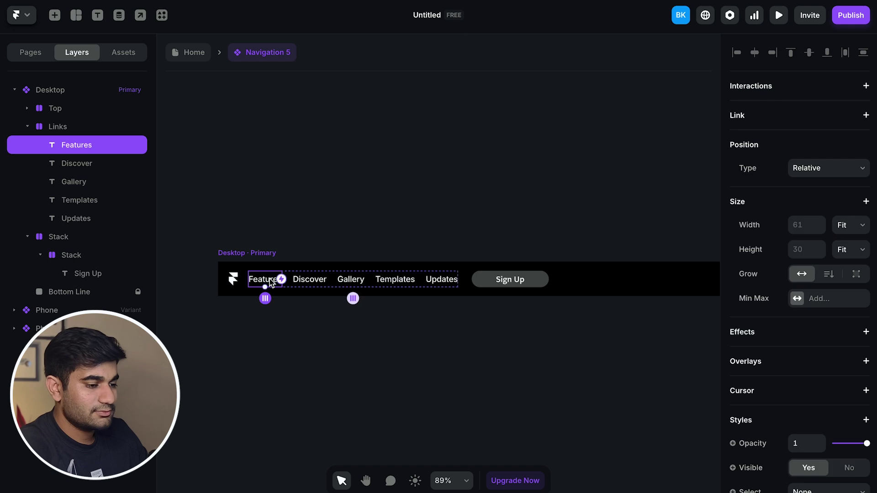
Rename the nav links to Home, Tour, Music and FAQs, and delete Updates.
{"action": "type", "text": "Home"}
{"action": "double_click", "coordinate": [303, 280]}
{"action": "key", "text": "BackSpace"}
{"action": "type", "text": "Tour"}
{"action": "left_click", "coordinate": [325, 281]}
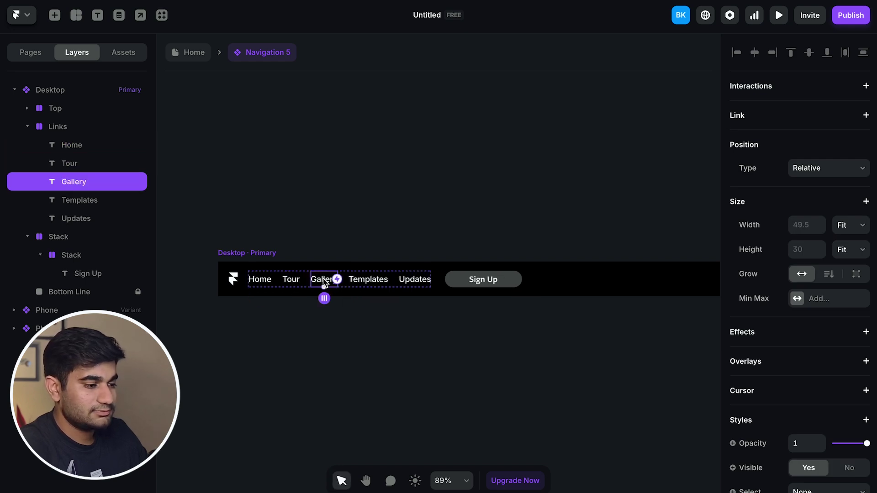
{"action": "double_click", "coordinate": [324, 280]}
{"action": "type", "text": "Music"}
{"action": "left_click", "coordinate": [364, 281]}
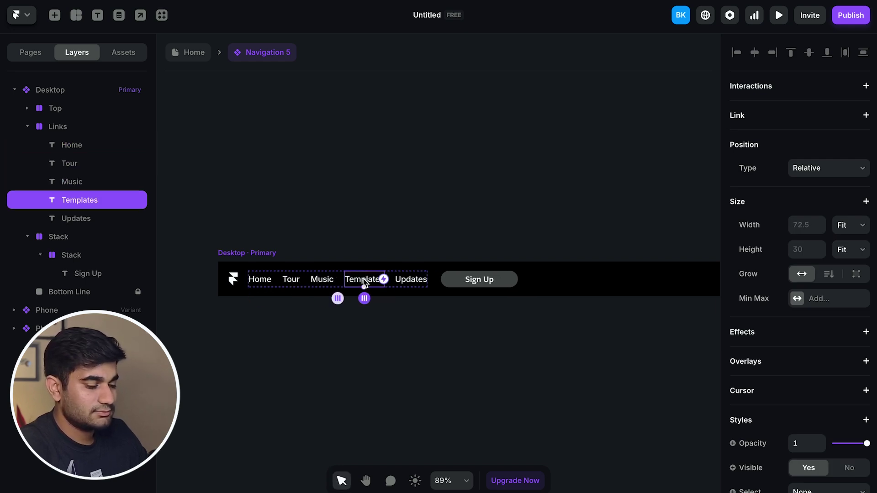
{"action": "double_click", "coordinate": [364, 281]}
{"action": "type", "text": "FAQs"}
{"action": "left_click", "coordinate": [394, 282]}
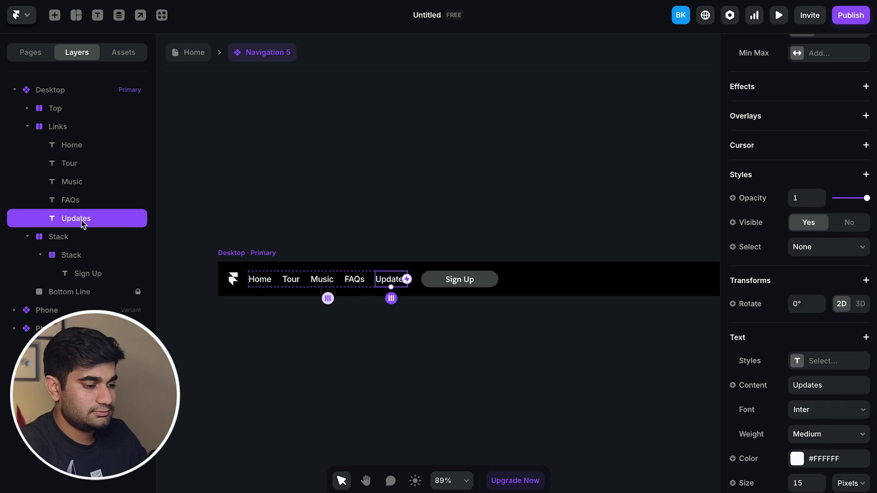
{"action": "key", "text": "Delete"}
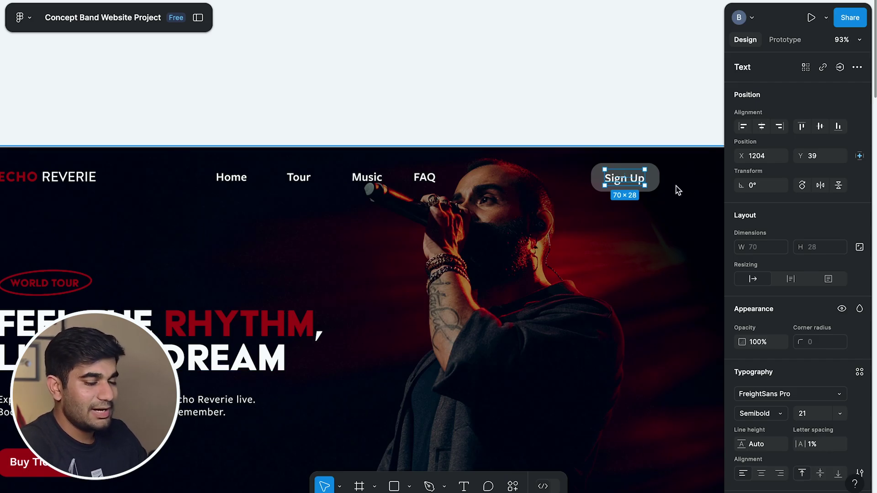
Set the Sign Up text size to 21, matching the Figma button.
{"action": "left_click", "coordinate": [678, 190]}
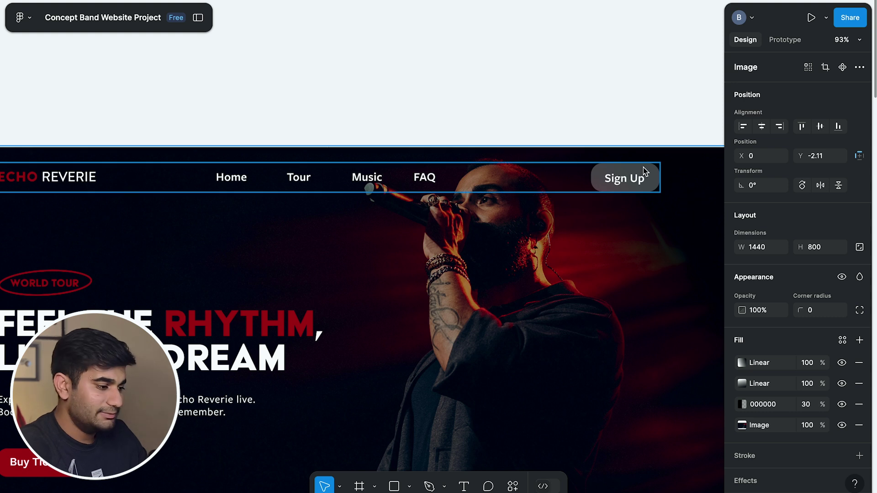
{"action": "left_click", "coordinate": [643, 170]}
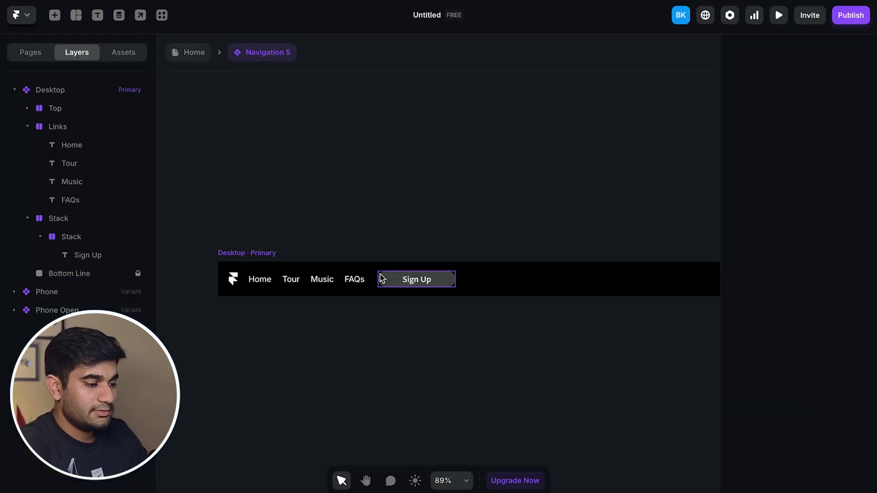
{"action": "left_click", "coordinate": [417, 279]}
{"action": "scroll", "coordinate": [800, 229], "scroll_direction": "up", "scroll_amount": 8}
{"action": "left_click", "coordinate": [804, 217]}
{"action": "left_click", "coordinate": [78, 218]}
{"action": "scroll", "coordinate": [851, 235], "scroll_direction": "up", "scroll_amount": 5}
{"action": "left_click", "coordinate": [401, 278]}
{"action": "left_click", "coordinate": [402, 279]}
{"action": "scroll", "coordinate": [841, 285], "scroll_direction": "down", "scroll_amount": 5}
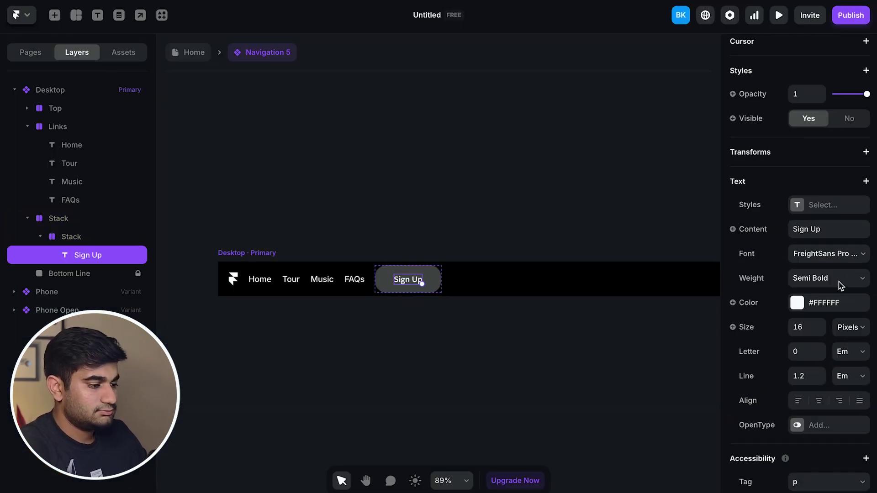
{"action": "left_click", "coordinate": [806, 327]}
{"action": "type", "text": "21"}
{"action": "key", "text": "Escape"}
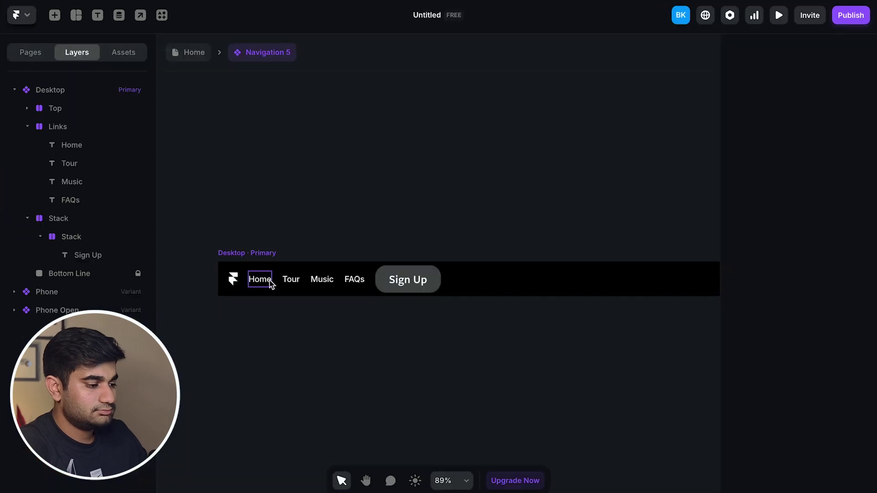
Set the Home link to FreightSans Pro Semibold at size 21, then check link spacing in Figma.
{"action": "left_click", "coordinate": [270, 280]}
{"action": "scroll", "coordinate": [813, 355], "scroll_direction": "down", "scroll_amount": 10}
{"action": "left_click", "coordinate": [806, 342]}
{"action": "type", "text": "21"}
{"action": "left_click", "coordinate": [828, 269]}
{"action": "type", "text": "frei"}
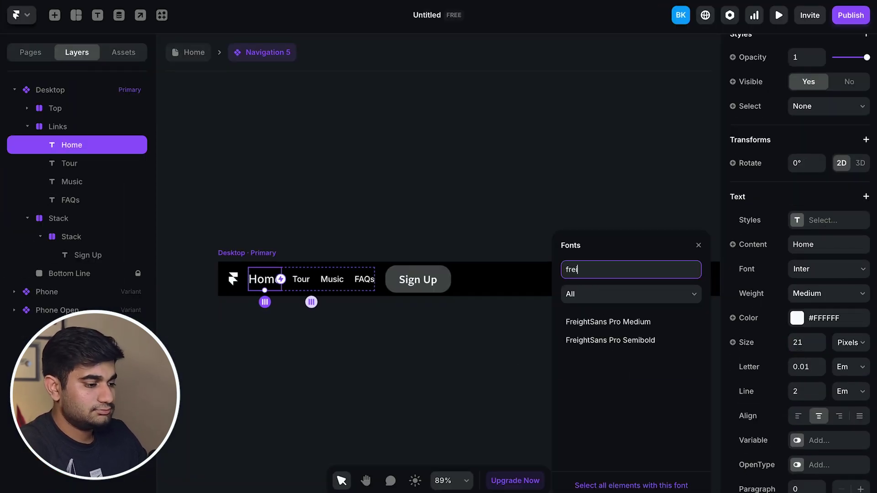
{"action": "left_click", "coordinate": [632, 339]}
{"action": "left_click", "coordinate": [69, 163]}
{"action": "left_click", "coordinate": [70, 200], "text": "shift"}
{"action": "left_click", "coordinate": [829, 308]}
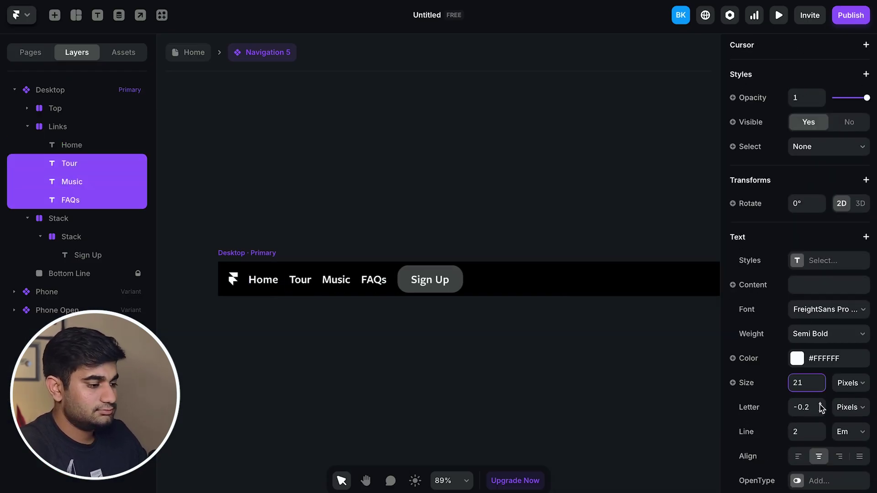
{"action": "left_click", "coordinate": [271, 279]}
{"action": "key", "text": "Escape"}
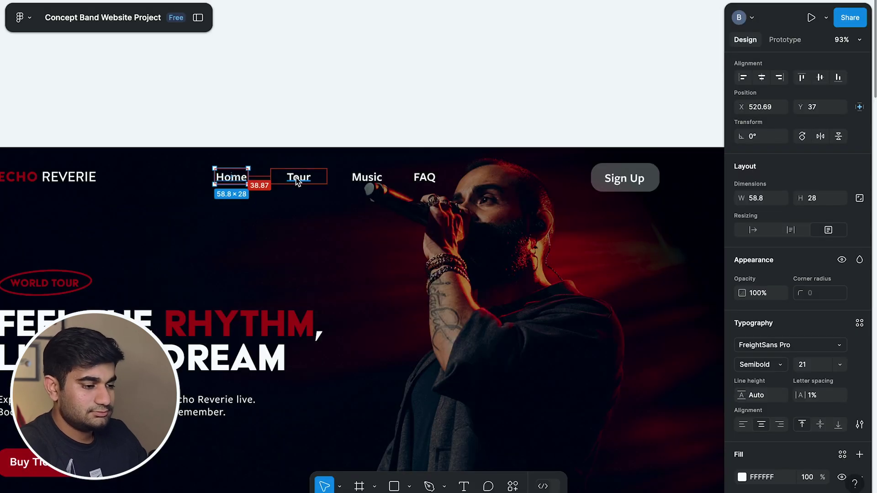
{"action": "left_click", "coordinate": [367, 178]}
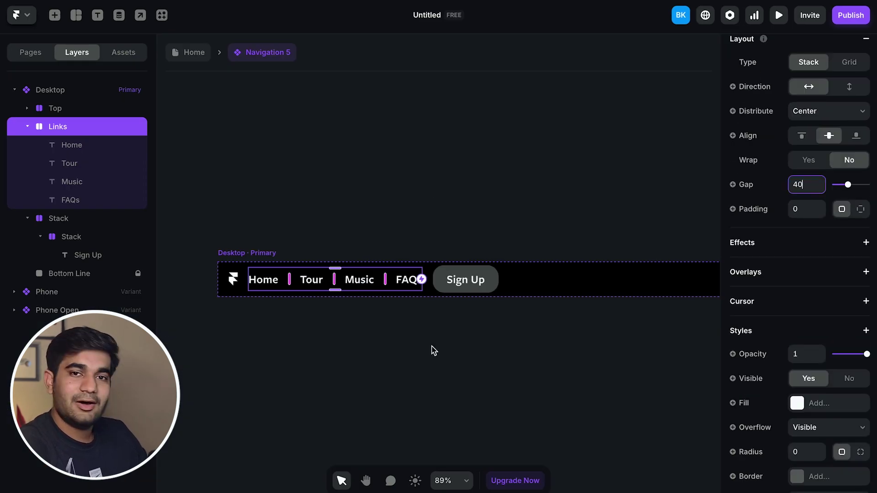
Paste the ECHO REVERIE logo SVG from Figma into the Top stack and delete the Framer logo.
{"action": "left_click", "coordinate": [433, 351]}
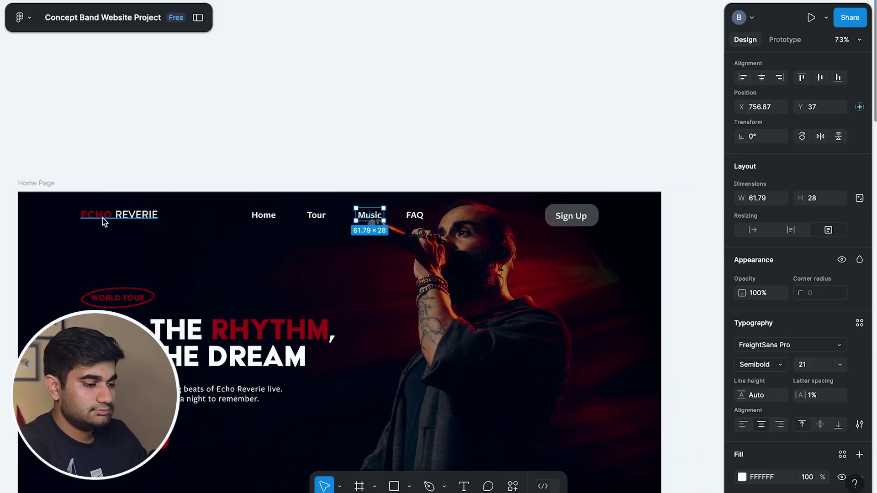
{"action": "left_click", "coordinate": [104, 215]}
{"action": "scroll", "coordinate": [775, 398], "scroll_direction": "down", "scroll_amount": 5}
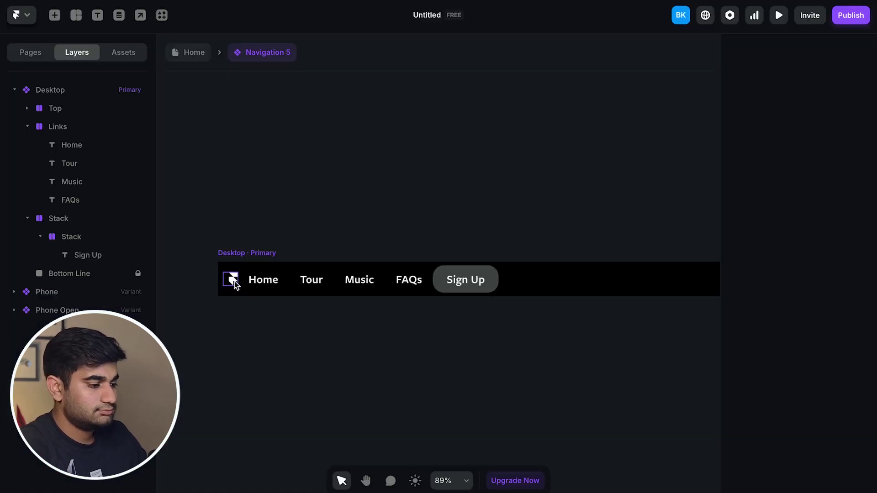
{"action": "left_click", "coordinate": [233, 280]}
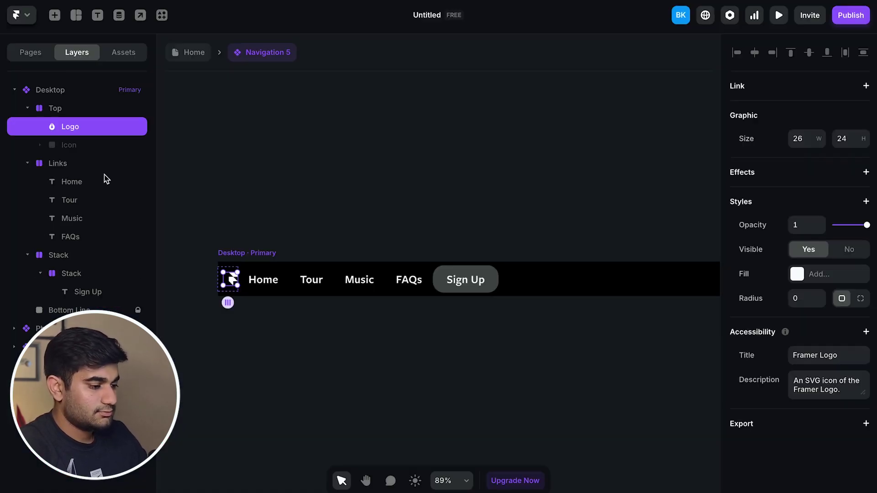
{"action": "left_click", "coordinate": [55, 109]}
{"action": "key", "text": "ctrl+v"}
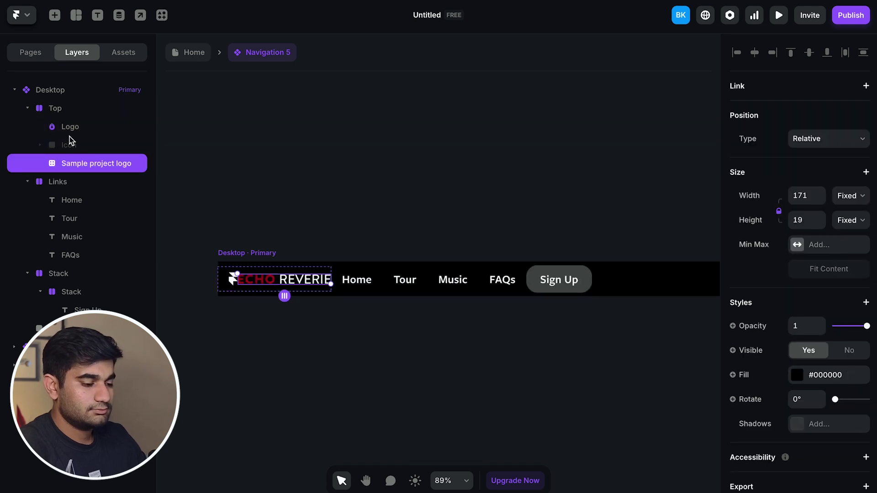
{"action": "left_click", "coordinate": [68, 134]}
{"action": "key", "text": "Delete"}
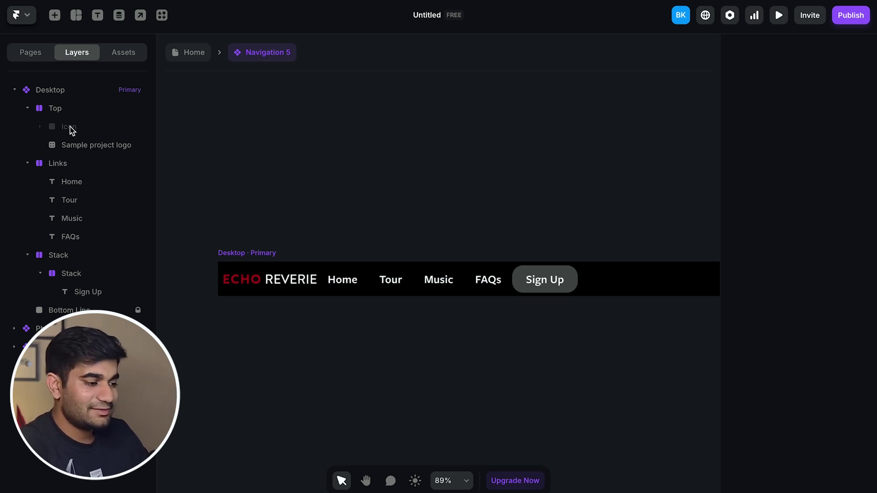
Distribute the navigation items with Space Between and delete the Bottom Line divider.
{"action": "left_click", "coordinate": [249, 252]}
{"action": "left_click", "coordinate": [819, 348]}
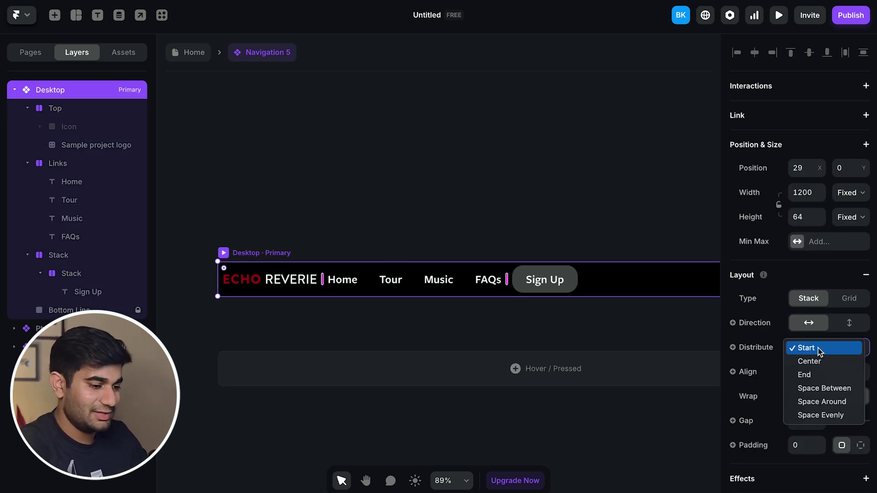
{"action": "left_click", "coordinate": [824, 388]}
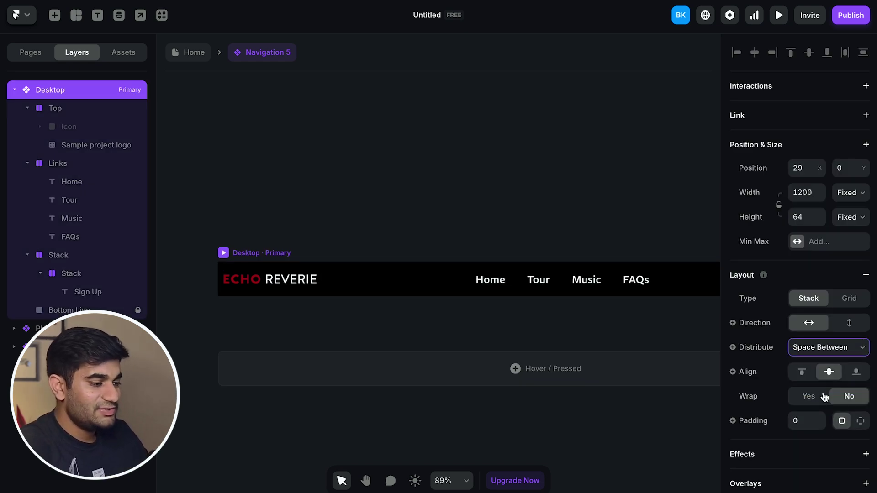
{"action": "key", "text": "shift+2"}
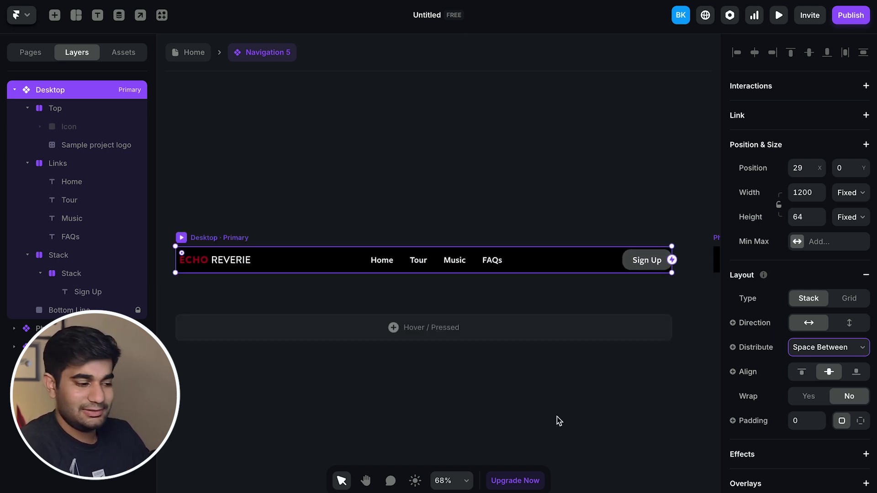
{"action": "left_click", "coordinate": [105, 311]}
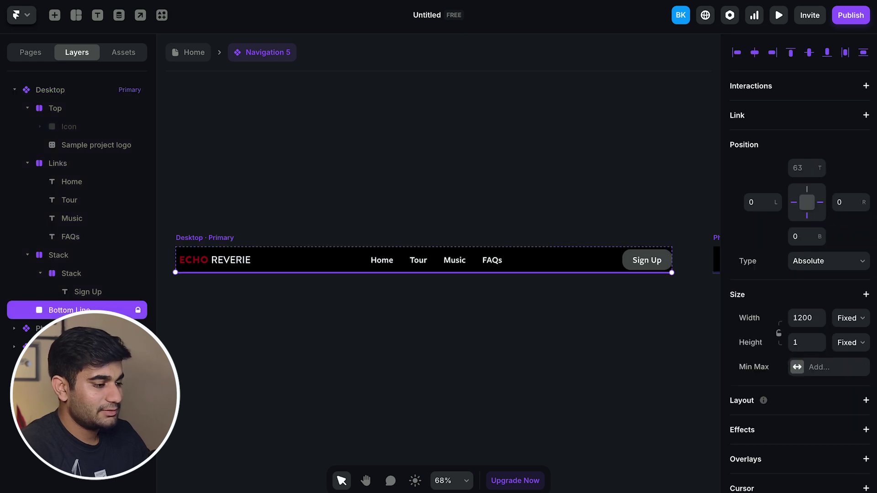
{"action": "key", "text": "Delete"}
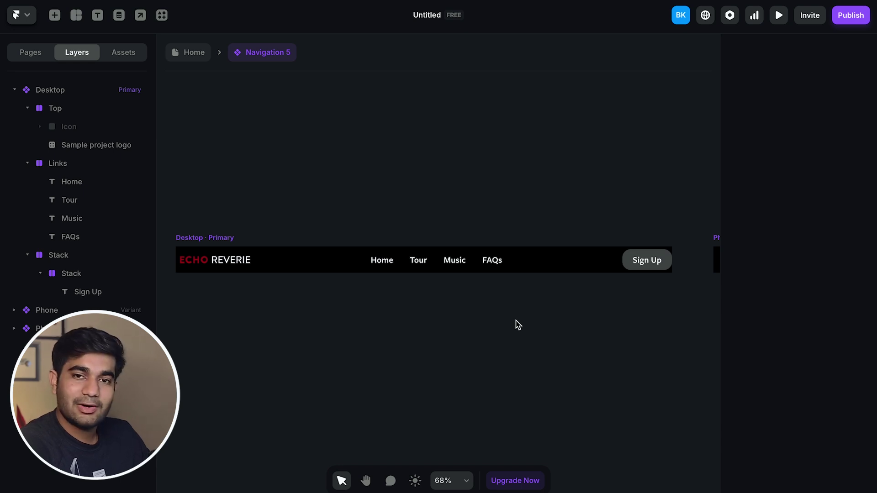
Remove the navigation bar's black background fill.
{"action": "left_click", "coordinate": [519, 260]}
{"action": "scroll", "coordinate": [818, 379], "scroll_direction": "down", "scroll_amount": 7}
{"action": "left_click", "coordinate": [863, 321]}
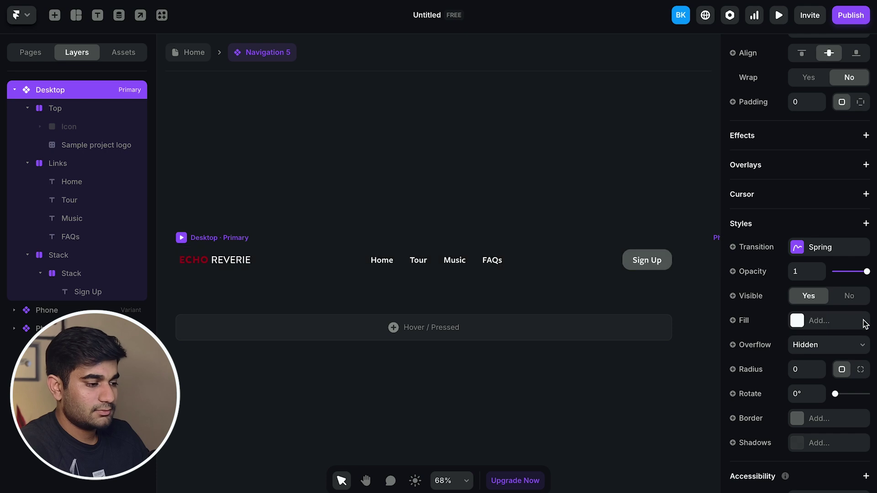
{"action": "left_click", "coordinate": [409, 405]}
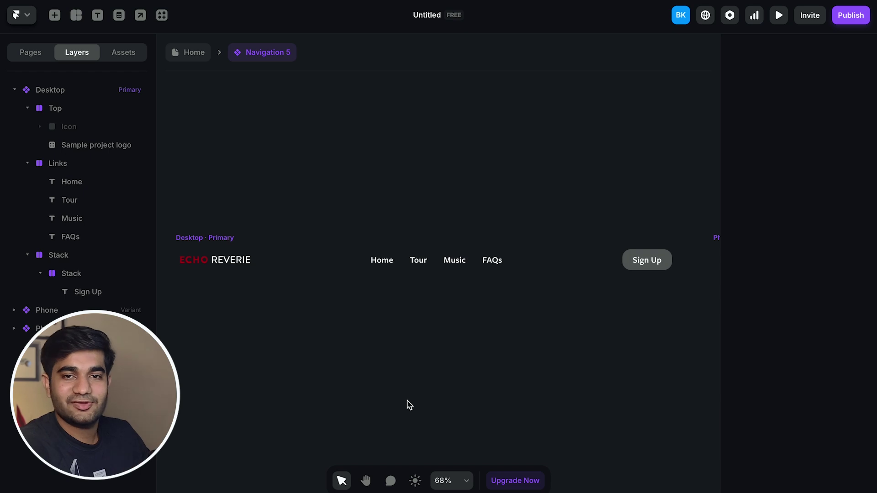
Switch the bar to per-side padding and set the right padding to 20 px.
{"action": "left_click", "coordinate": [217, 246]}
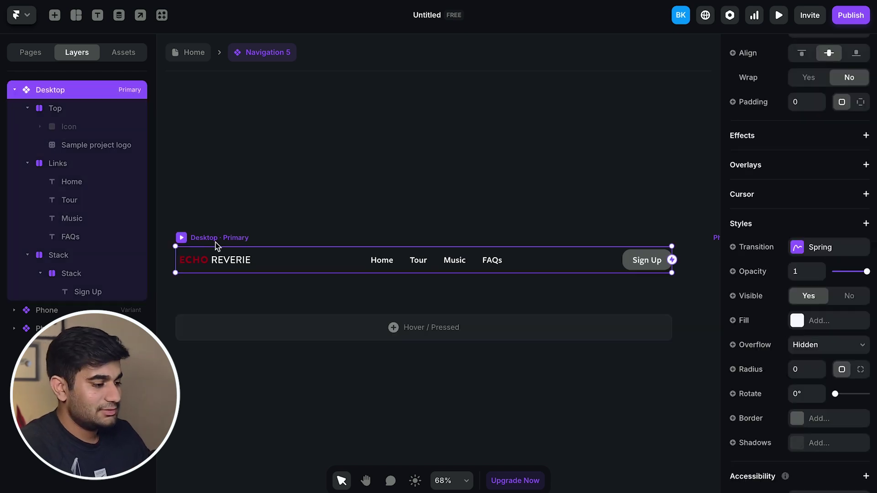
{"action": "scroll", "coordinate": [843, 143], "scroll_direction": "up", "scroll_amount": 7}
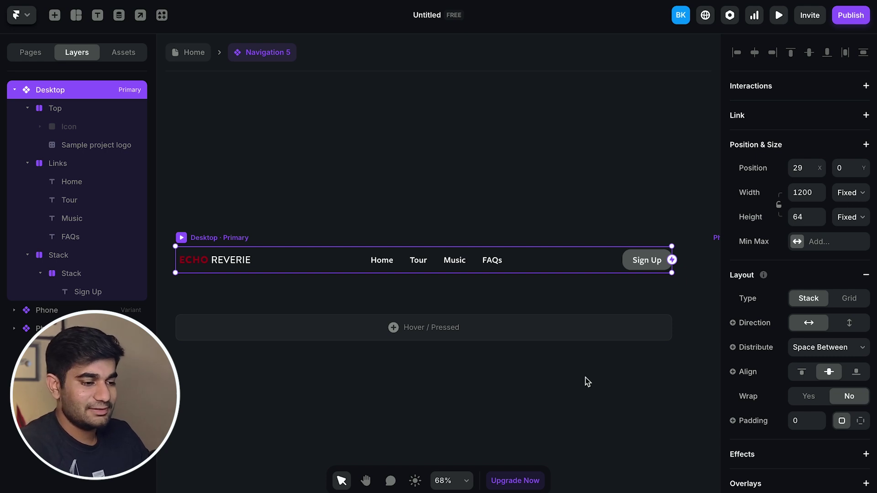
{"action": "scroll", "coordinate": [854, 305], "scroll_direction": "down", "scroll_amount": 3}
{"action": "scroll", "coordinate": [854, 308], "scroll_direction": "down", "scroll_amount": 2}
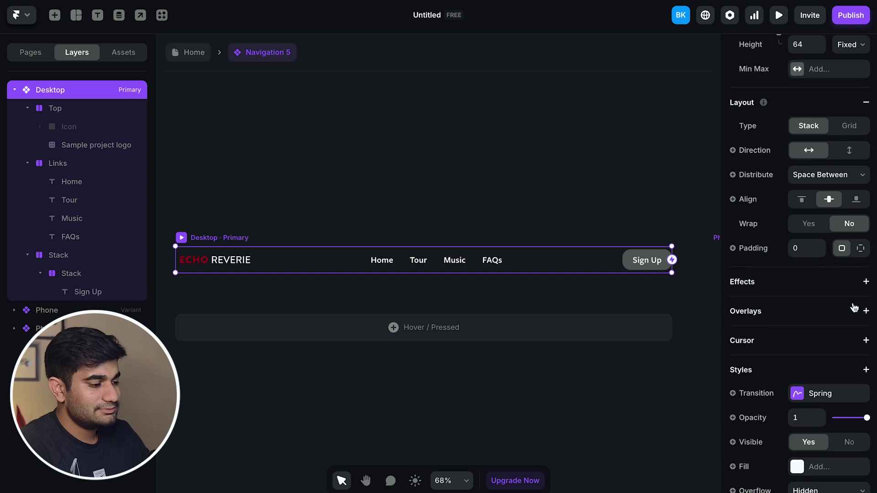
{"action": "left_click", "coordinate": [862, 249]}
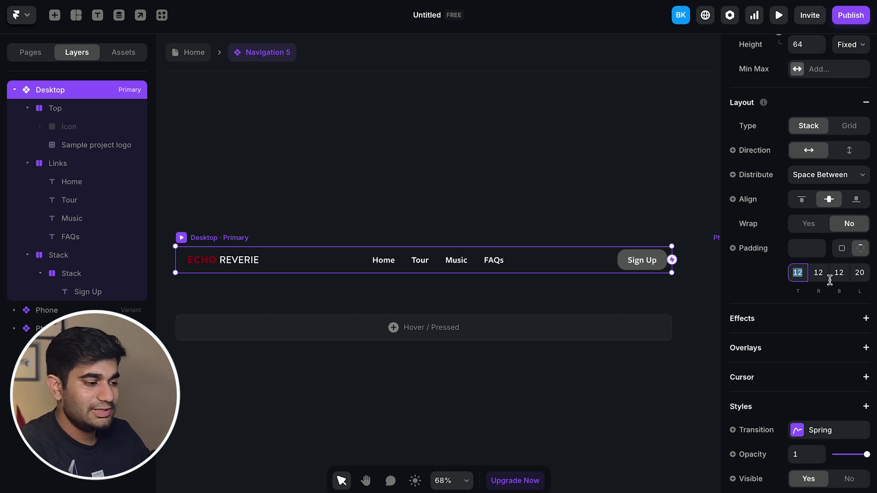
{"action": "left_click", "coordinate": [818, 273]}
{"action": "type", "text": "20"}
{"action": "key", "text": "Return"}
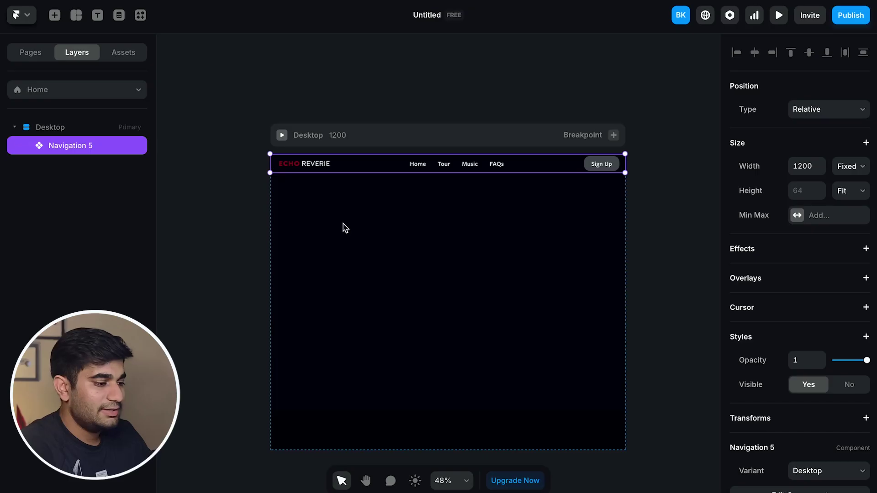
Duplicate the FAQs link in the navigation component and name the copy Sign Up.
{"action": "double_click", "coordinate": [341, 165]}
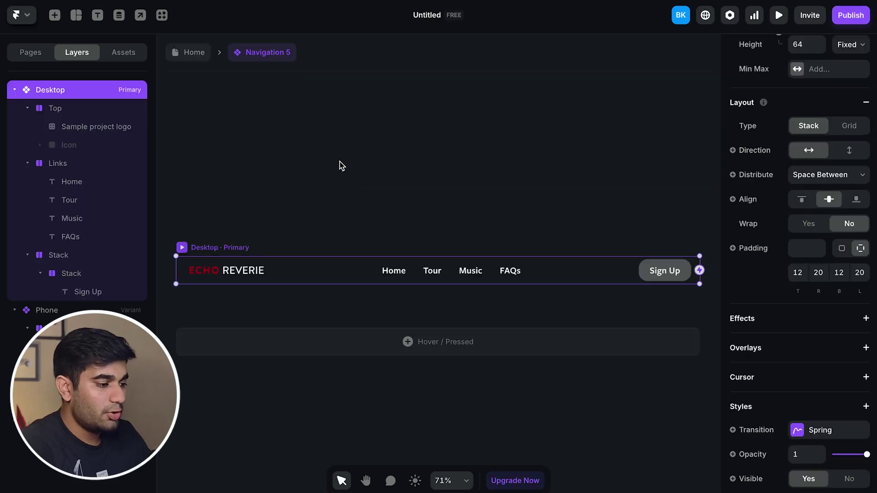
{"action": "left_click", "coordinate": [71, 236]}
{"action": "key", "text": "ctrl+d"}
{"action": "double_click", "coordinate": [72, 255]}
{"action": "type", "text": "Sign Up"}
{"action": "key", "text": "Return"}
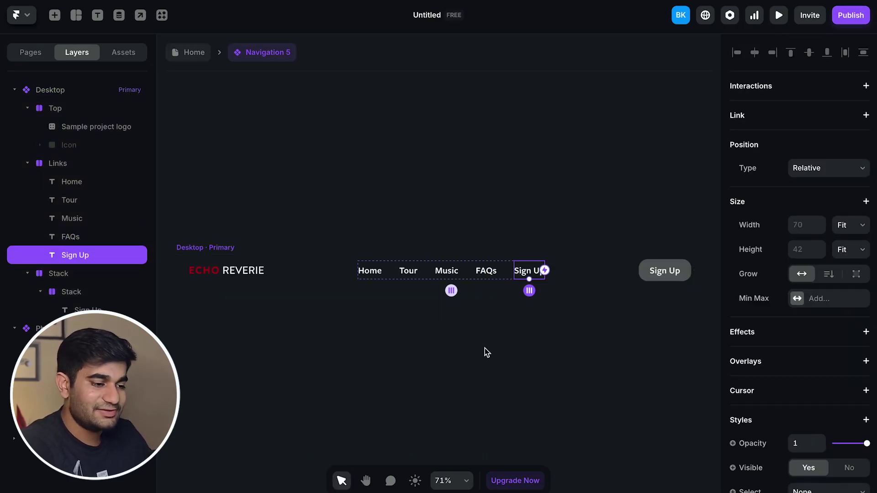
Set the Sign Up link to hidden on Desktop and visible in the Phone Open variant.
{"action": "scroll", "coordinate": [485, 349], "scroll_direction": "down", "scroll_amount": 3}
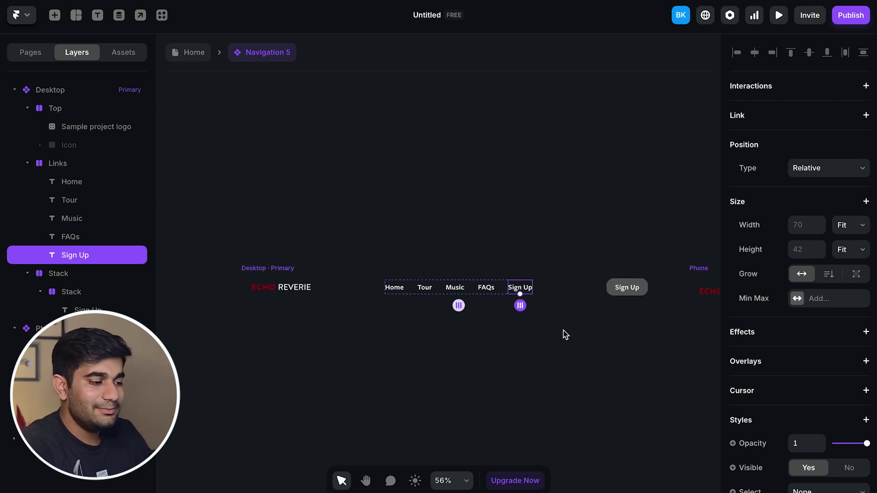
{"action": "scroll", "coordinate": [780, 358], "scroll_direction": "down", "scroll_amount": 7}
{"action": "scroll", "coordinate": [630, 393], "scroll_direction": "right", "scroll_amount": 5}
{"action": "scroll", "coordinate": [631, 393], "scroll_direction": "down", "scroll_amount": 2}
{"action": "scroll", "coordinate": [813, 342], "scroll_direction": "down", "scroll_amount": 5}
{"action": "scroll", "coordinate": [814, 343], "scroll_direction": "up", "scroll_amount": 5}
{"action": "left_click", "coordinate": [851, 258]}
{"action": "scroll", "coordinate": [569, 393], "scroll_direction": "right", "scroll_amount": 3}
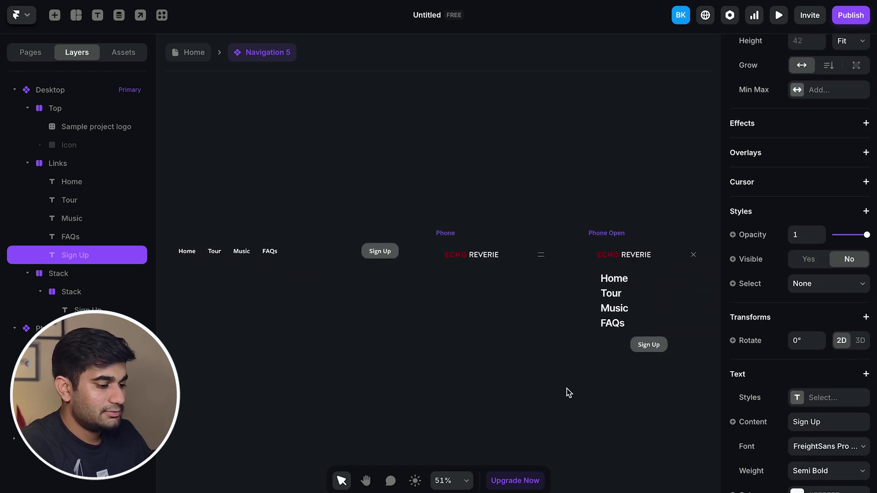
{"action": "left_click", "coordinate": [640, 324]}
{"action": "scroll", "coordinate": [814, 342], "scroll_direction": "down", "scroll_amount": 4}
{"action": "left_click", "coordinate": [809, 299]}
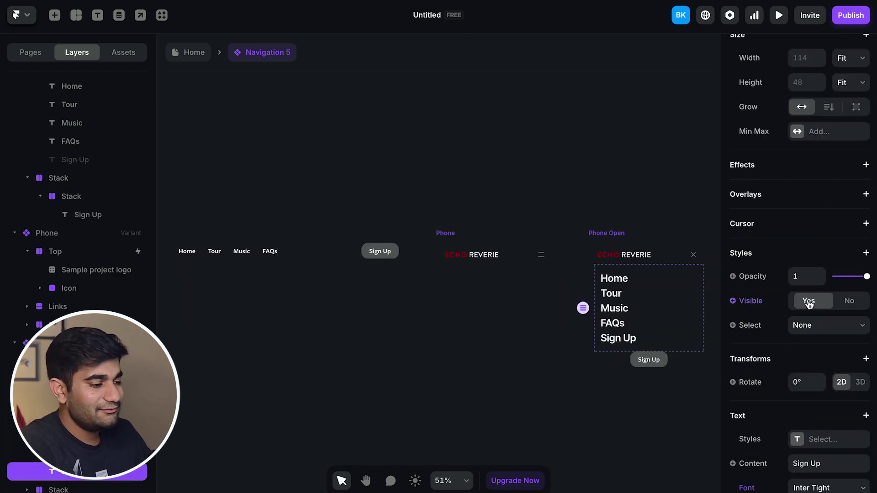
{"action": "left_click", "coordinate": [595, 399]}
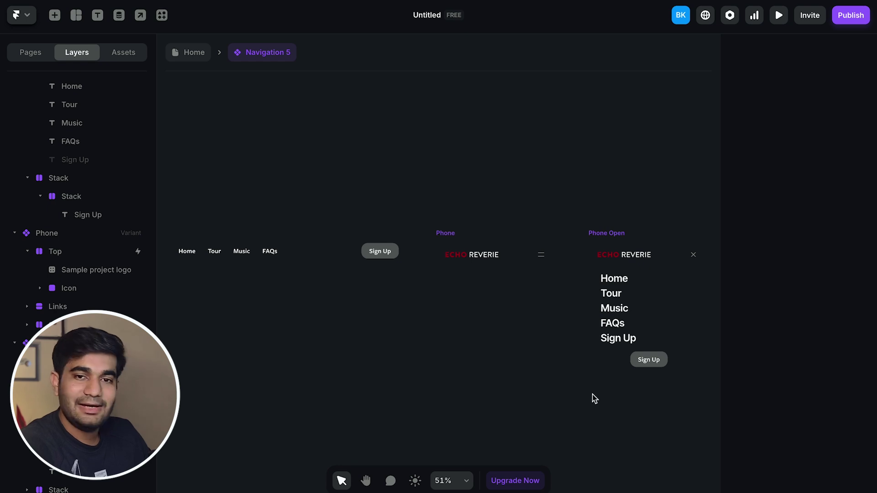
Hide the Sign Up button in the Phone Open variant.
{"action": "left_click", "coordinate": [646, 359]}
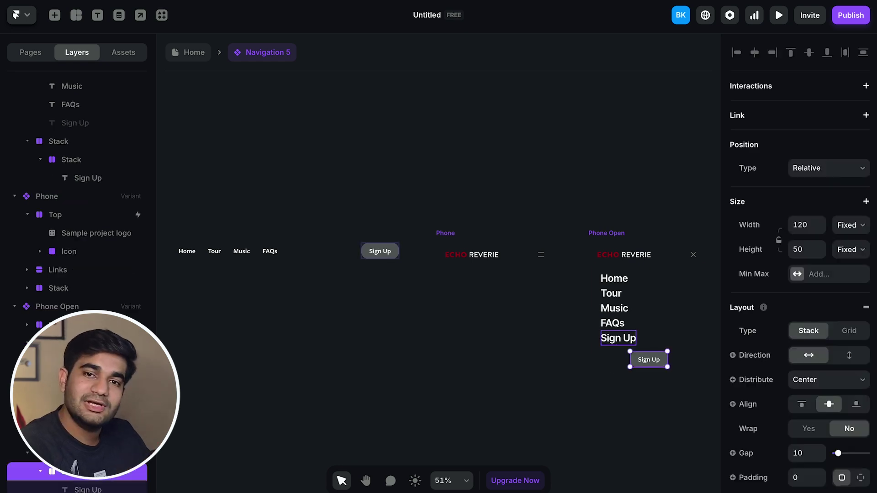
{"action": "scroll", "coordinate": [848, 342], "scroll_direction": "down", "scroll_amount": 5}
{"action": "left_click", "coordinate": [848, 395]}
{"action": "left_click", "coordinate": [474, 254]}
{"action": "left_click", "coordinate": [50, 292]}
{"action": "scroll", "coordinate": [834, 426], "scroll_direction": "down", "scroll_amount": 6}
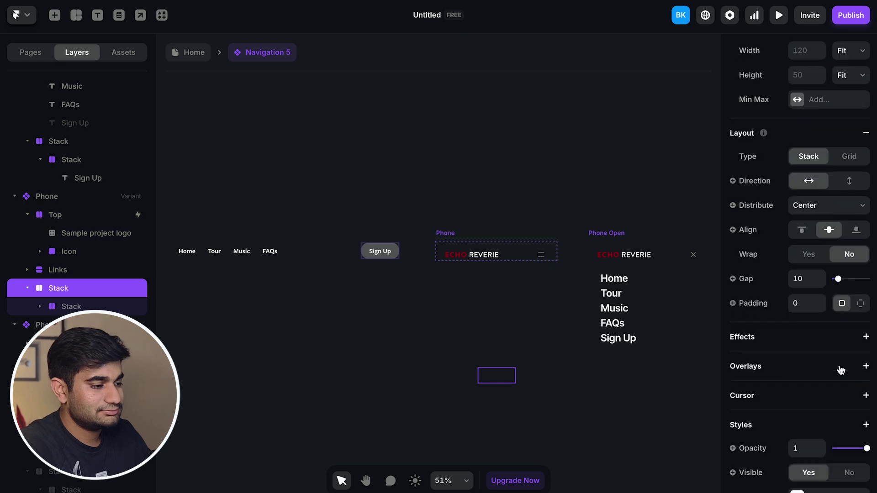
{"action": "left_click", "coordinate": [50, 273]}
{"action": "left_click", "coordinate": [425, 418]}
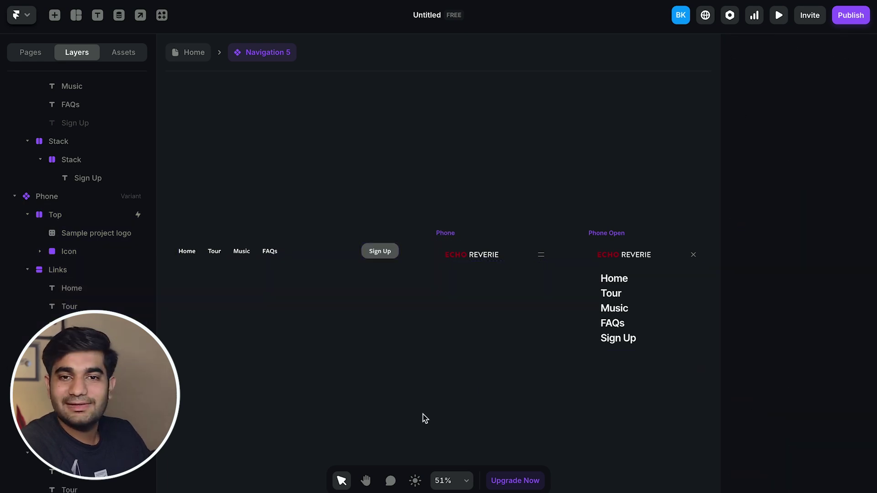
Set the Phone and Phone Open link texts to size 32.
{"action": "left_click", "coordinate": [630, 288]}
{"action": "scroll", "coordinate": [770, 388], "scroll_direction": "down", "scroll_amount": 5}
{"action": "left_click", "coordinate": [78, 183], "text": "shift"}
{"action": "scroll", "coordinate": [821, 365], "scroll_direction": "down", "scroll_amount": 5}
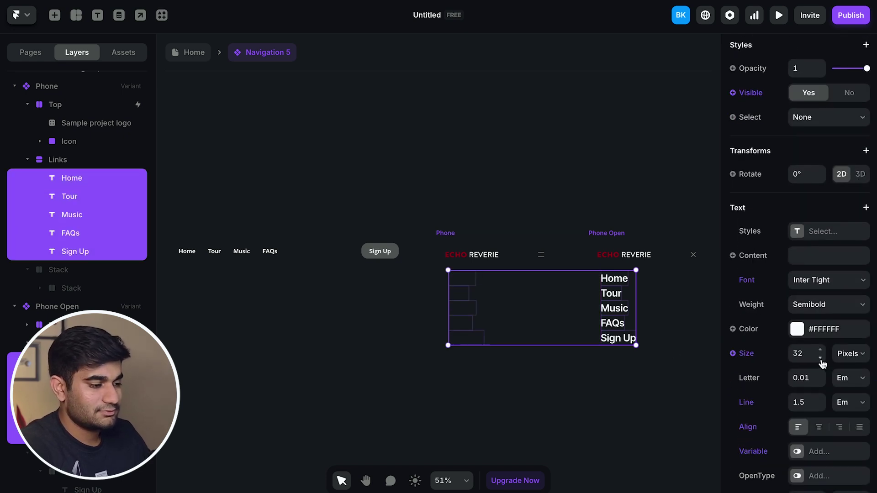
{"action": "key", "text": "Escape"}
{"action": "scroll", "coordinate": [799, 320], "scroll_direction": "down", "scroll_amount": 5}
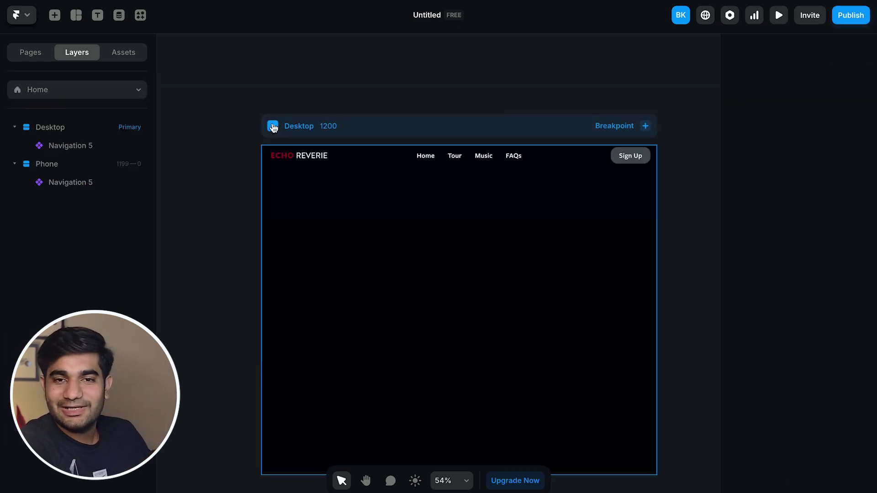
Preview the Home page at phone width and test the mobile navigation menu.
{"action": "left_click", "coordinate": [272, 125]}
{"action": "left_click_drag", "start_coordinate": [815, 256], "coordinate": [542, 249]}
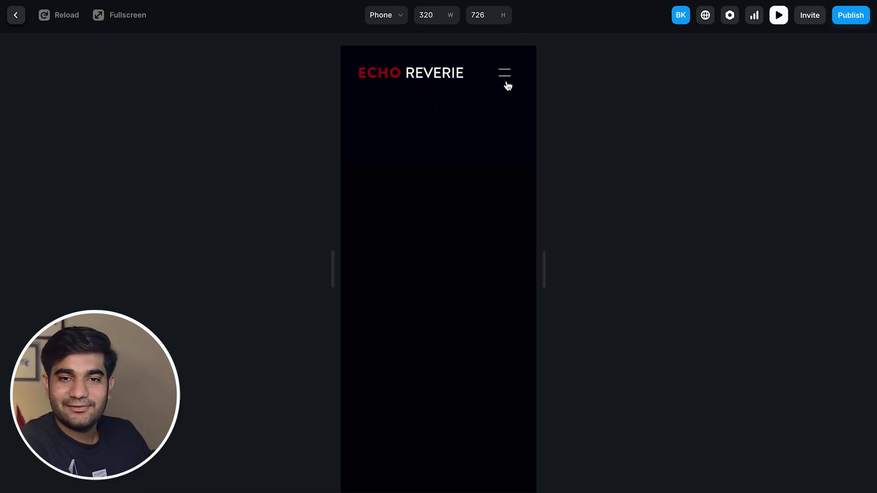
{"action": "left_click", "coordinate": [505, 79]}
{"action": "left_click", "coordinate": [506, 78]}
{"action": "key", "text": "Escape"}
Draw a frame below the navigation, make it a vertical stack, and name it Hero Section.
{"action": "key", "text": "f"}
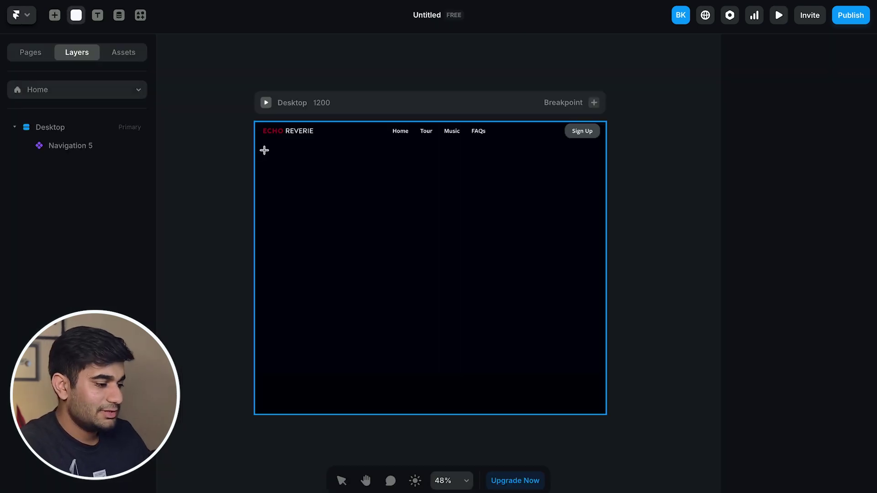
{"action": "mouse_move", "coordinate": [261, 147]}
{"action": "left_mouse_down"}
{"action": "mouse_move", "coordinate": [574, 333]}
{"action": "mouse_move", "coordinate": [597, 392]}
{"action": "left_mouse_up"}
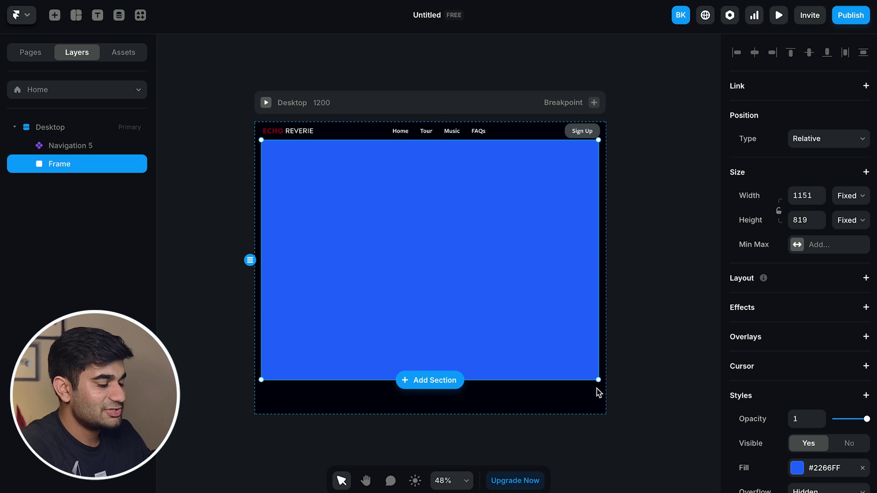
{"action": "left_click", "coordinate": [866, 278]}
{"action": "left_click", "coordinate": [849, 326]}
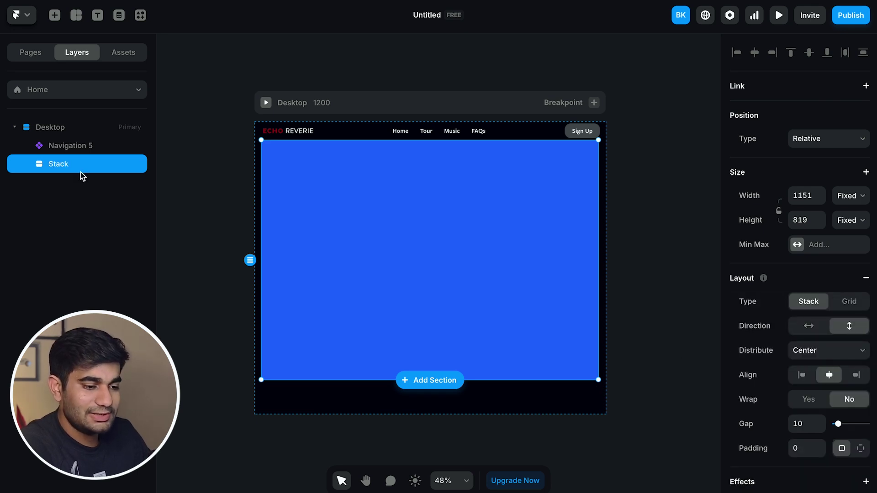
{"action": "double_click", "coordinate": [55, 165]}
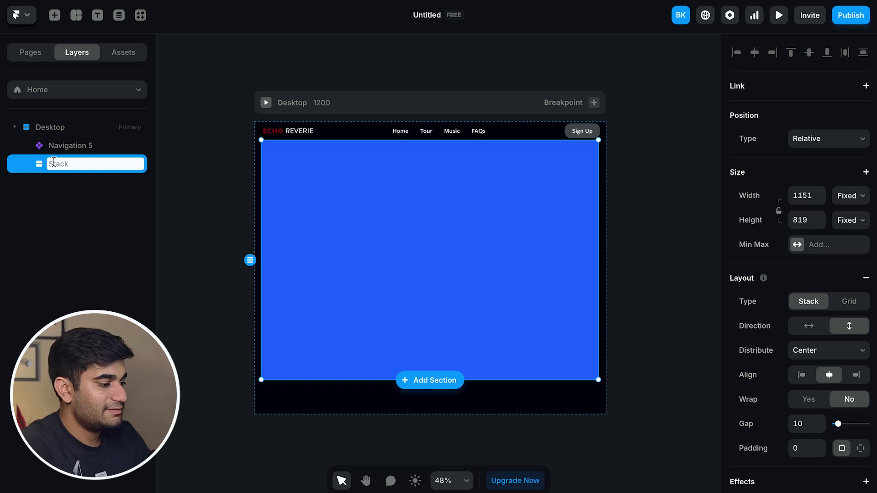
{"action": "type", "text": "Hero Section"}
{"action": "key", "text": "Return"}
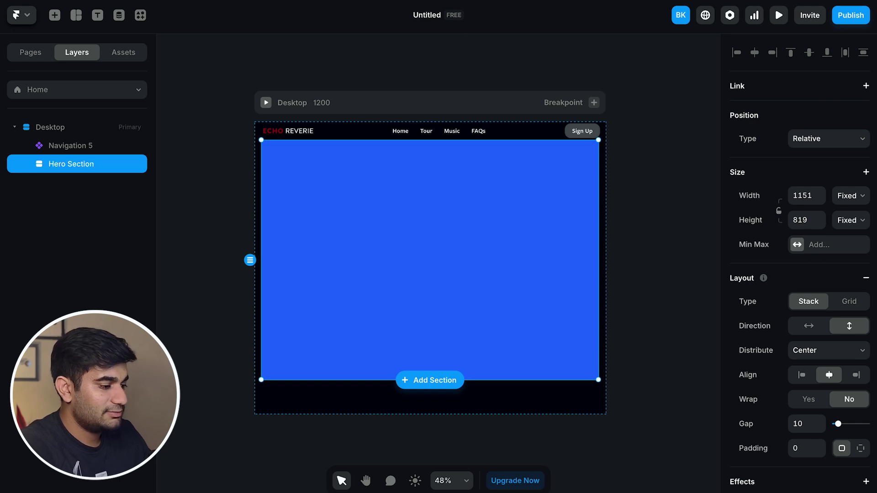
Size the Hero Section to Viewport height and Fill width.
{"action": "left_click", "coordinate": [174, 258]}
{"action": "left_click", "coordinate": [451, 281]}
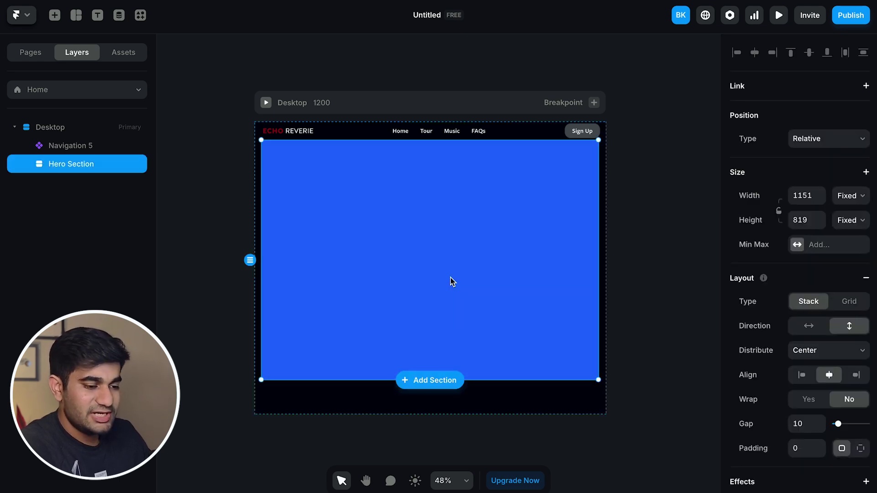
{"action": "left_click", "coordinate": [854, 226]}
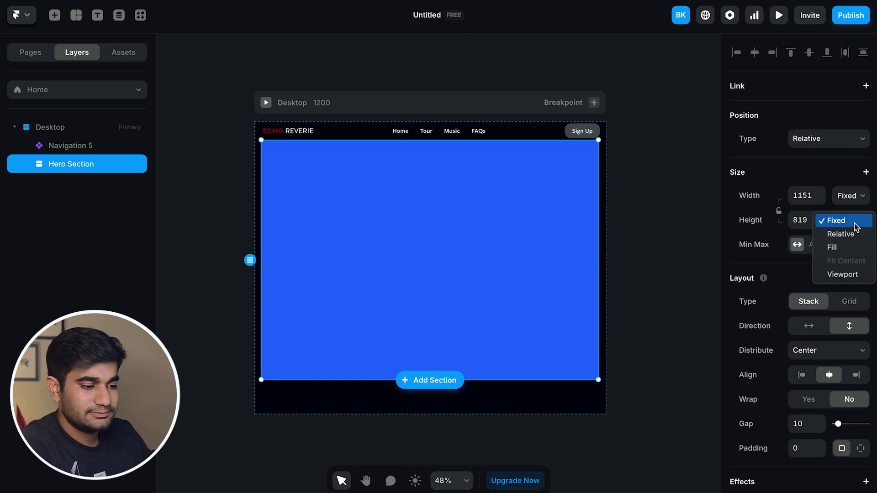
{"action": "left_click", "coordinate": [849, 275]}
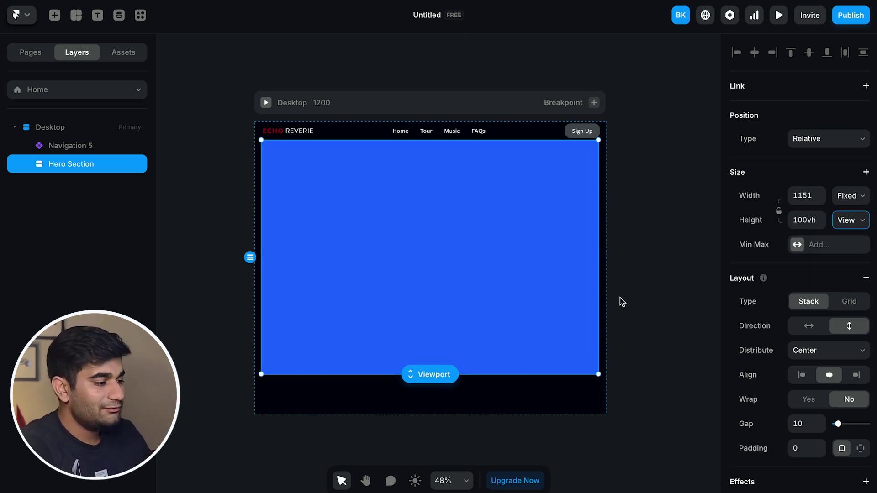
{"action": "left_click", "coordinate": [846, 196]}
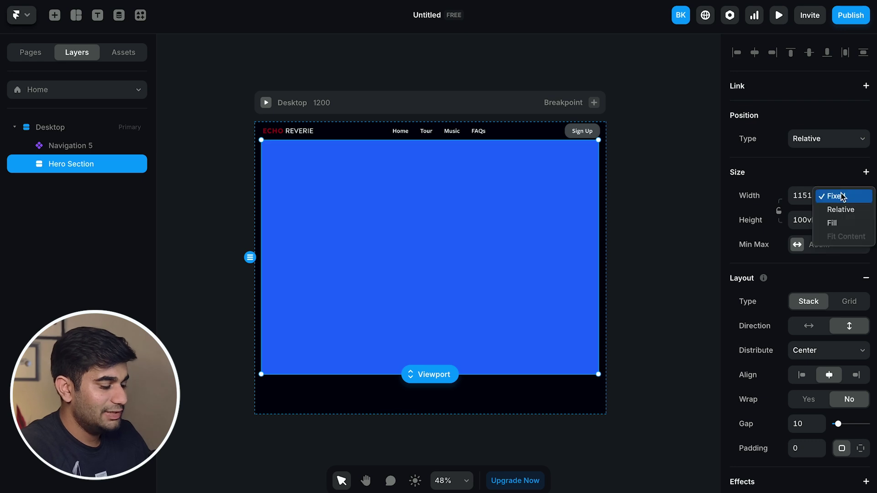
{"action": "left_click", "coordinate": [839, 223]}
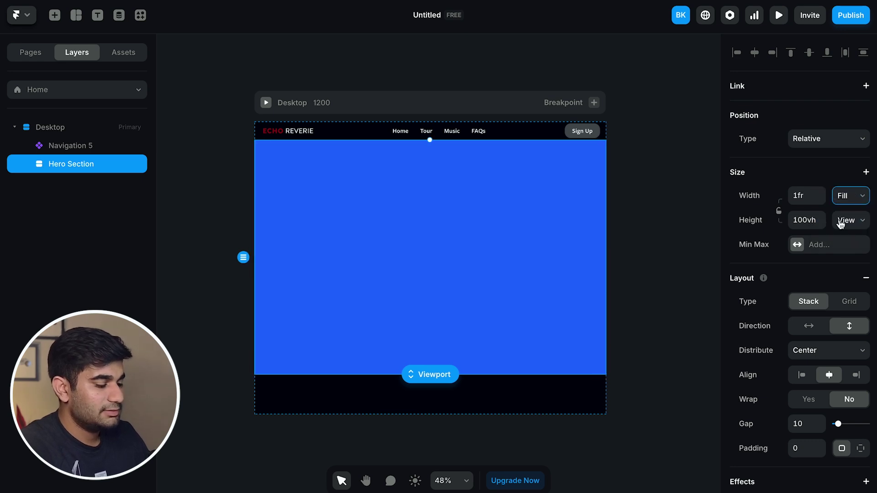
{"action": "scroll", "coordinate": [799, 349], "scroll_direction": "down", "scroll_amount": 5}
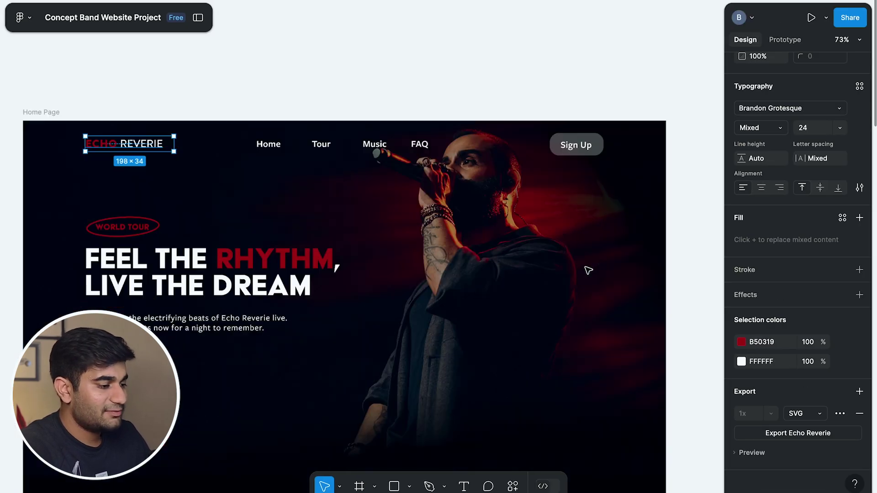
{"action": "scroll", "coordinate": [588, 271], "scroll_direction": "down", "scroll_amount": 3}
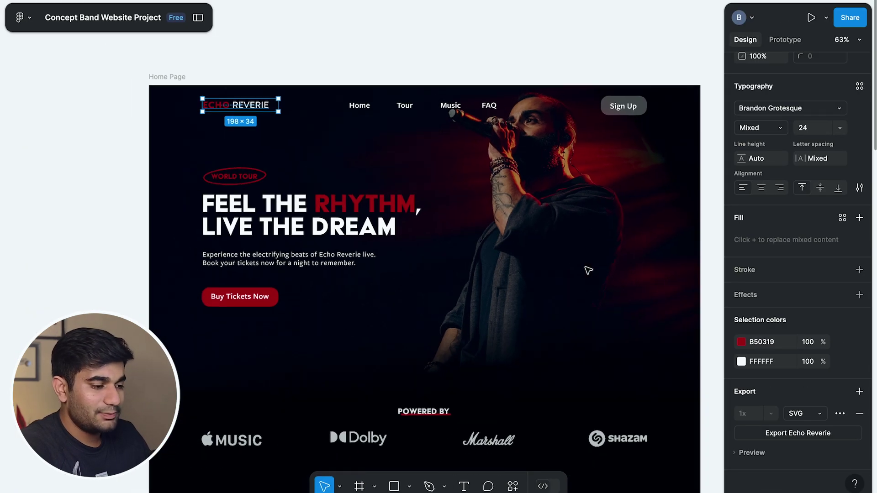
Export the concert photo from Figma and use it as the Hero Section's image fill.
{"action": "left_click", "coordinate": [517, 273]}
{"action": "left_click", "coordinate": [198, 18]}
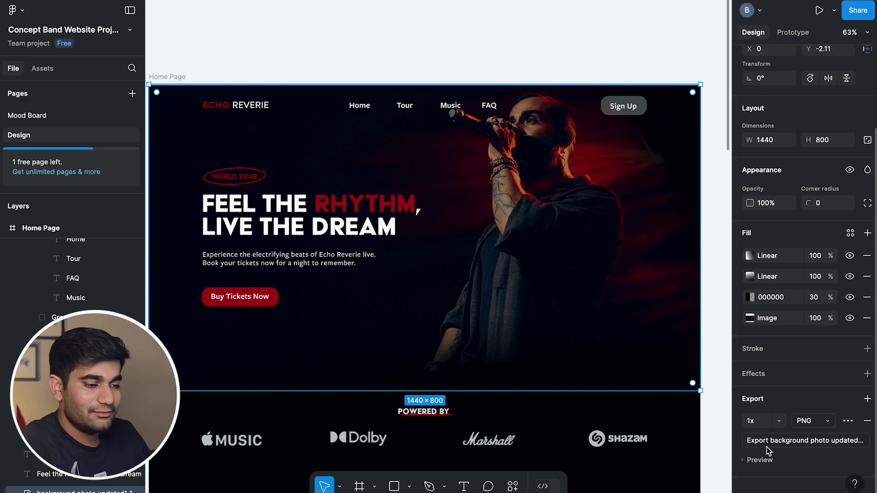
{"action": "left_click", "coordinate": [797, 326]}
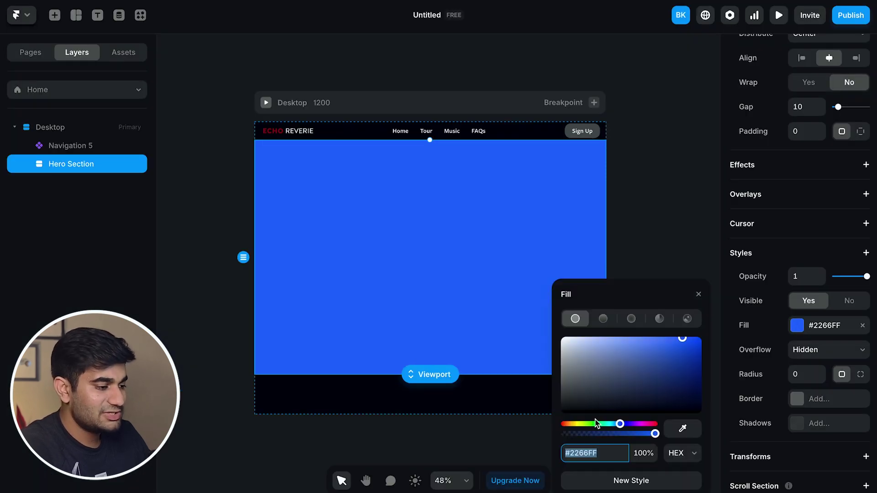
{"action": "left_click", "coordinate": [687, 319]}
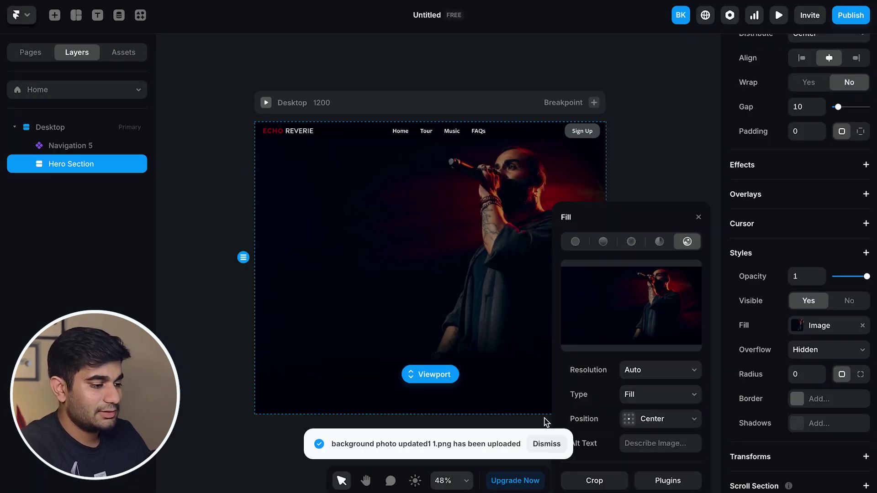
Draw a vertical stack inside the Hero Section, 1160 px wide with its fill removed.
{"action": "key", "text": "f"}
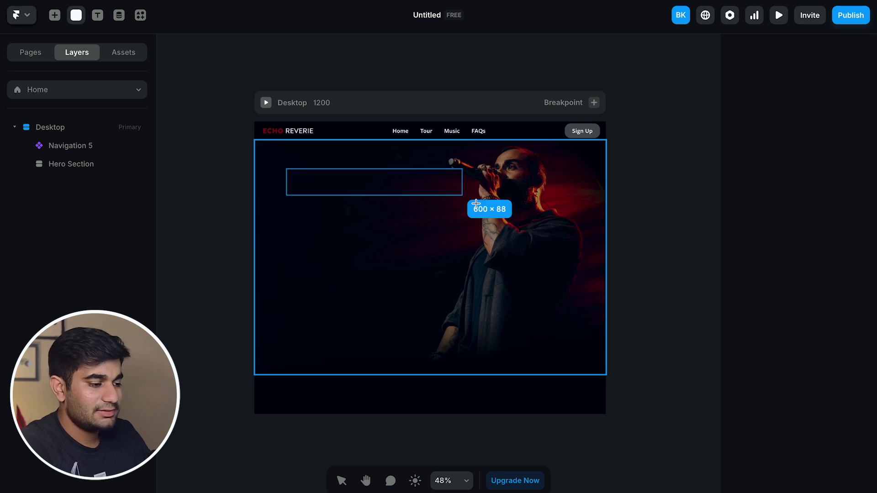
{"action": "mouse_move", "coordinate": [493, 221]}
{"action": "left_mouse_down"}
{"action": "mouse_move", "coordinate": [542, 306]}
{"action": "mouse_move", "coordinate": [573, 318]}
{"action": "left_mouse_up"}
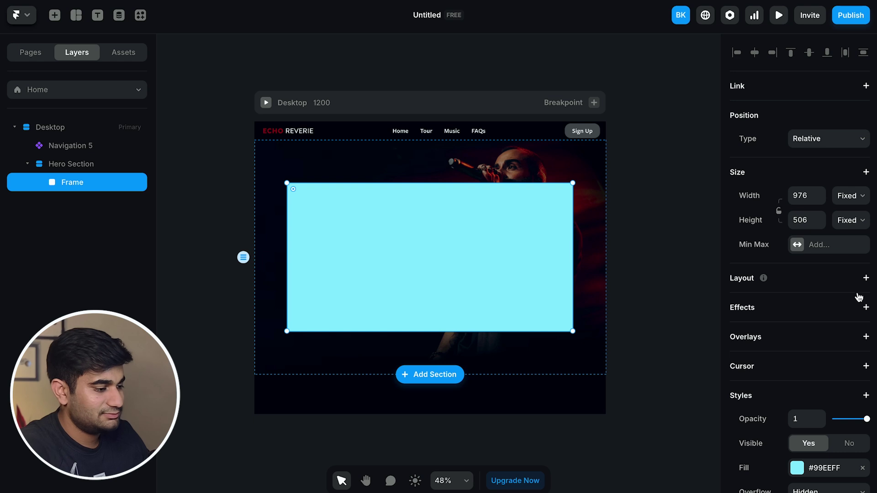
{"action": "left_click", "coordinate": [866, 278]}
{"action": "left_click", "coordinate": [848, 326]}
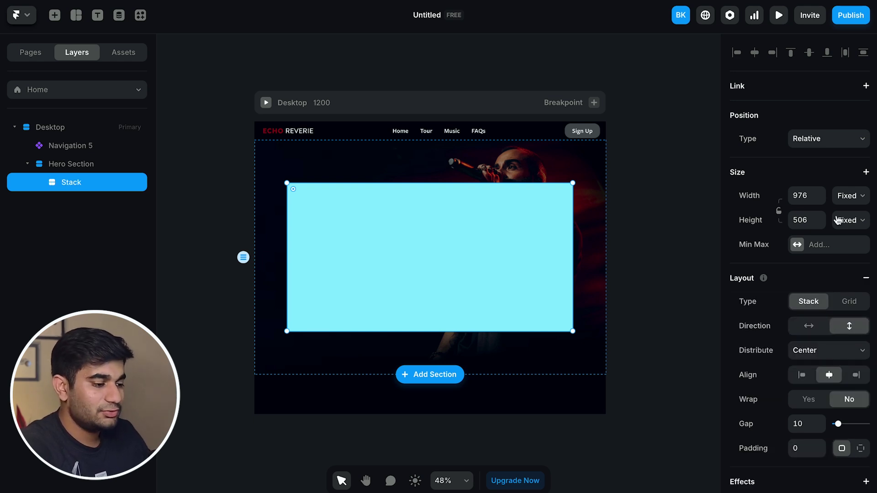
{"action": "left_click", "coordinate": [809, 197]}
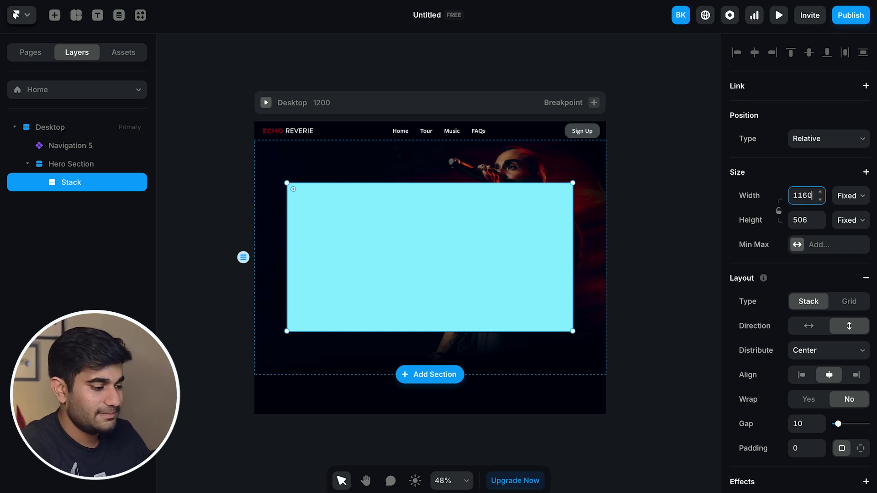
{"action": "type", "text": "1160"}
{"action": "key", "text": "Return"}
{"action": "scroll", "coordinate": [789, 381], "scroll_direction": "down", "scroll_amount": 5}
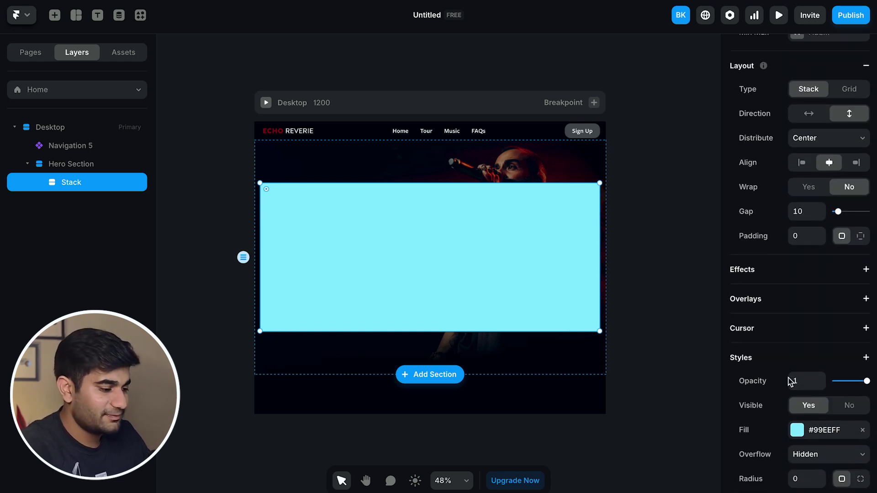
{"action": "left_click", "coordinate": [863, 409]}
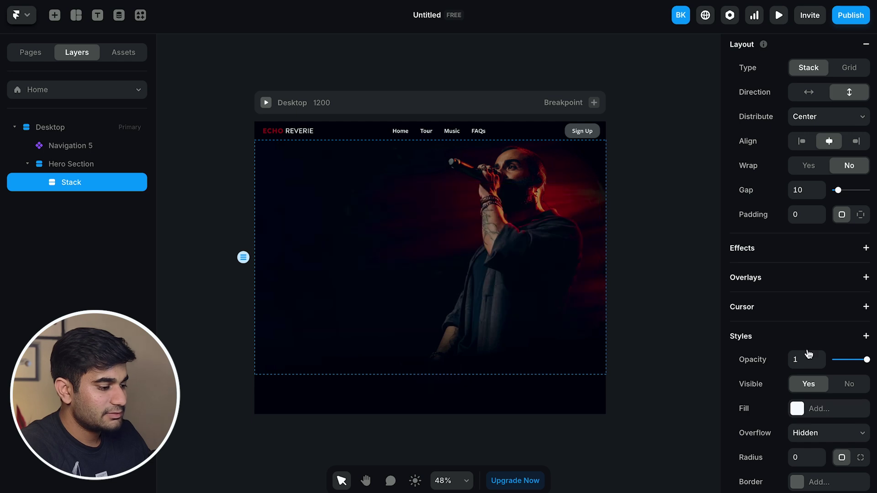
Add a fill-less stack holding the World Tour badge from Figma, sized to fit content.
{"action": "key", "text": "f"}
{"action": "left_click_drag", "start_coordinate": [270, 196], "coordinate": [417, 253]}
{"action": "left_click", "coordinate": [866, 278]}
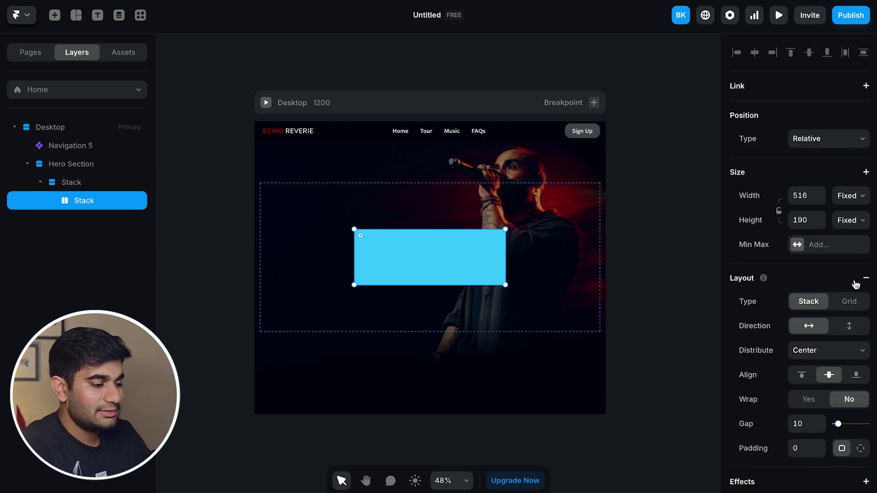
{"action": "scroll", "coordinate": [805, 293], "scroll_direction": "down", "scroll_amount": 5}
{"action": "left_click", "coordinate": [862, 352]}
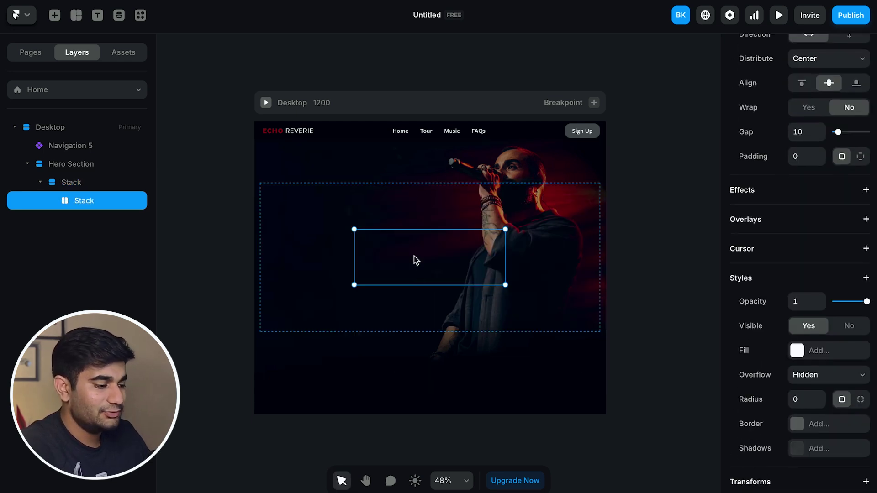
{"action": "key", "text": "alt+Tab"}
{"action": "key", "text": "ctrl+c"}
{"action": "key", "text": "alt+Tab"}
{"action": "key", "text": "ctrl+v"}
{"action": "left_click", "coordinate": [485, 282]}
{"action": "scroll", "coordinate": [823, 205], "scroll_direction": "up", "scroll_amount": 5}
{"action": "left_click", "coordinate": [851, 195]}
{"action": "left_click", "coordinate": [852, 234]}
Duplicate the badge stack and paste the Feel the Rhythm heading from Figma into it.
{"action": "key", "text": "ctrl+d"}
{"action": "key", "text": "alt+Tab"}
{"action": "key", "text": "ctrl+c"}
{"action": "key", "text": "alt+Tab"}
{"action": "left_click", "coordinate": [424, 266]}
{"action": "key", "text": "Delete"}
{"action": "key", "text": "ctrl+v"}
Copy the intro paragraph from Figma and paste it in as the hero body copy.
{"action": "key", "text": "alt+Tab"}
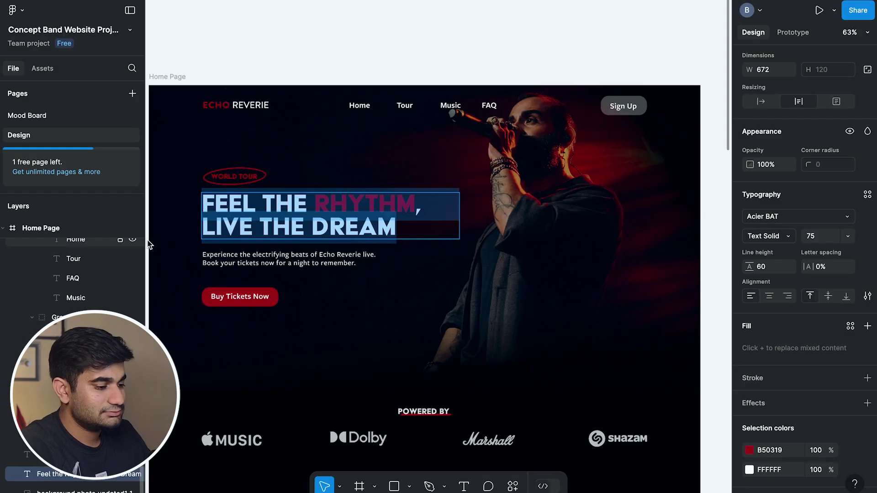
{"action": "left_click", "coordinate": [293, 258]}
{"action": "key", "text": "ctrl+c"}
{"action": "key", "text": "alt+Tab"}
{"action": "key", "text": "ctrl+v"}
{"action": "left_click", "coordinate": [430, 273]}
{"action": "key", "text": "alt+Tab"}
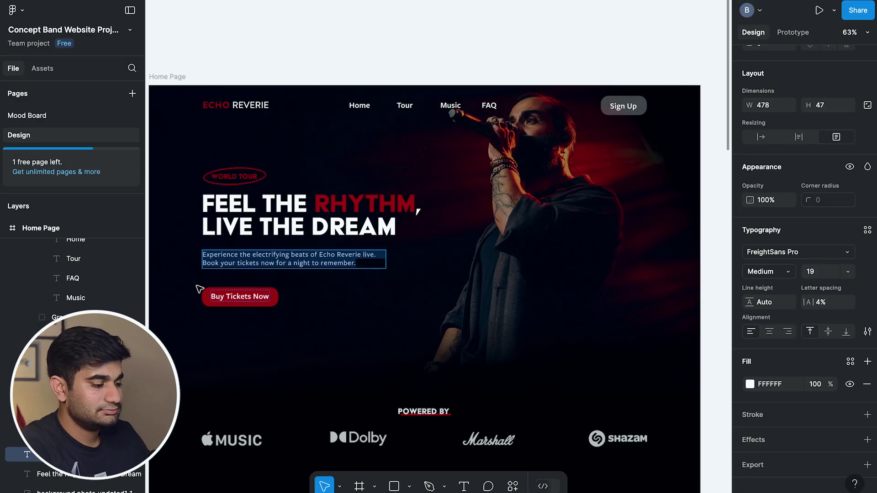
{"action": "key", "text": "ctrl+c"}
{"action": "key", "text": "alt+Tab"}
{"action": "key", "text": "ctrl+v"}
Add a Book Tickets Now stack beneath the body text, then select the hero heading.
{"action": "left_click", "coordinate": [368, 278]}
{"action": "left_click", "coordinate": [368, 277]}
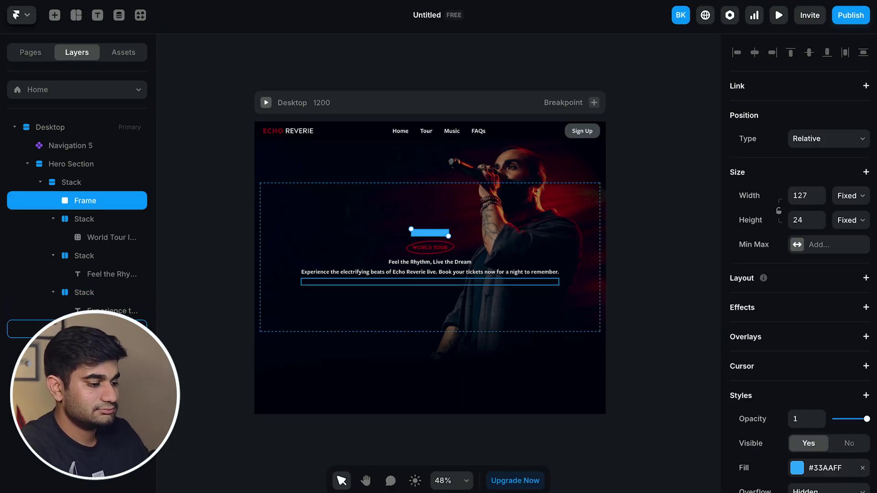
{"action": "key", "text": "shift+a"}
{"action": "scroll", "coordinate": [423, 260], "scroll_direction": "up", "scroll_amount": 5}
{"action": "type", "text": "Book Tickets Now"}
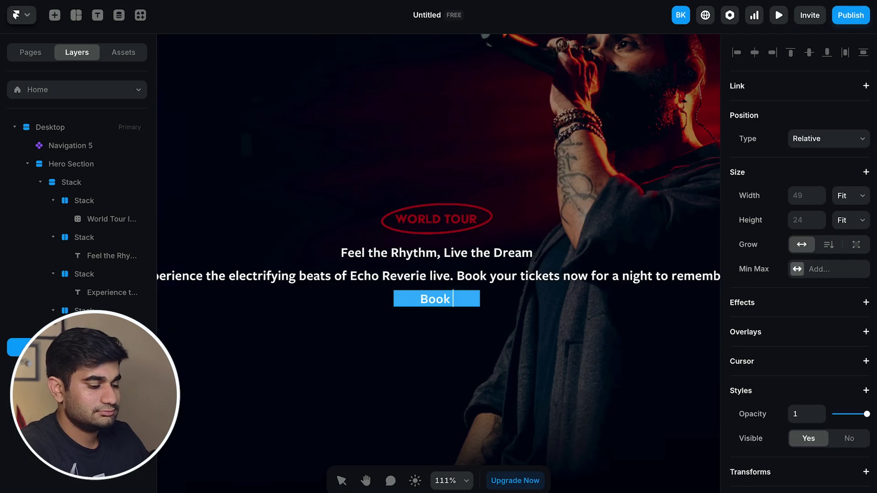
{"action": "left_click", "coordinate": [507, 219]}
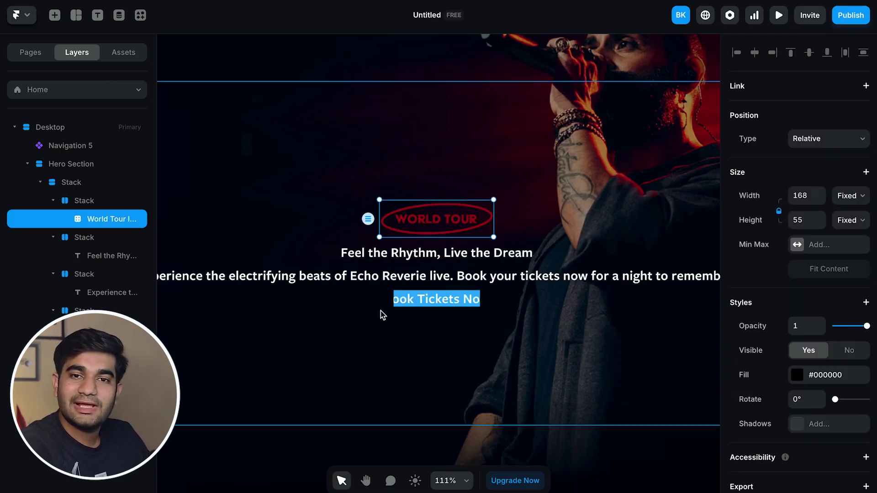
{"action": "scroll", "coordinate": [380, 311], "scroll_direction": "down", "scroll_amount": 5}
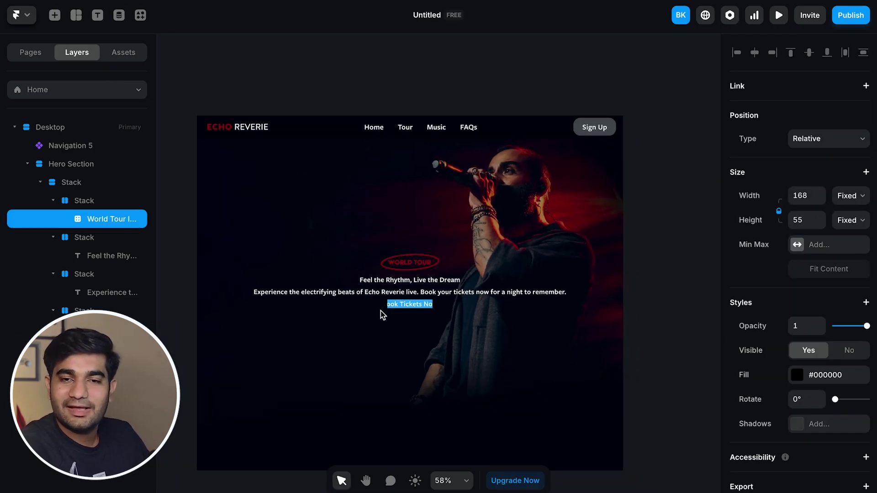
{"action": "left_click", "coordinate": [102, 258]}
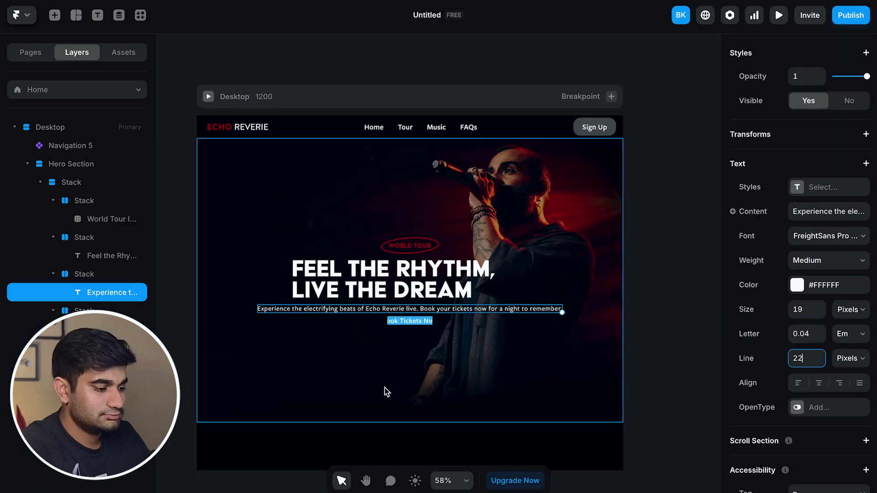
Make Book Tickets Now a 200×50 red rounded button, matching the Figma design.
{"action": "left_click", "coordinate": [409, 324]}
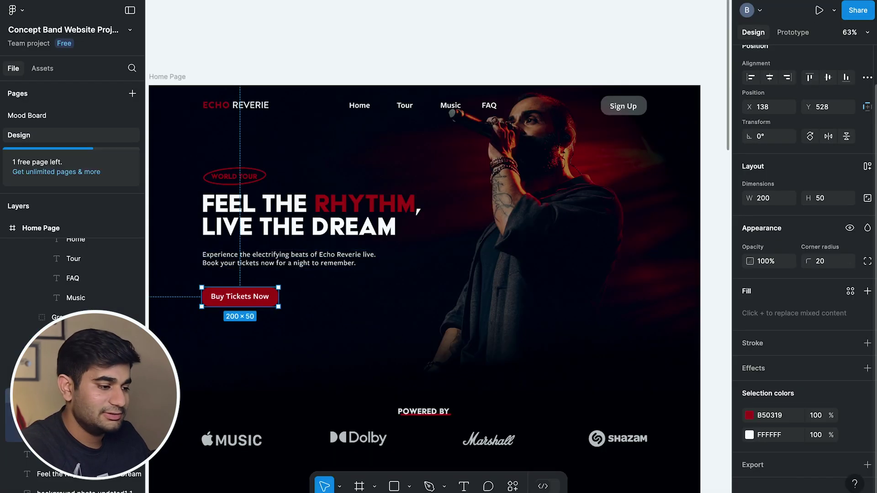
{"action": "scroll", "coordinate": [753, 359], "scroll_direction": "down", "scroll_amount": 2}
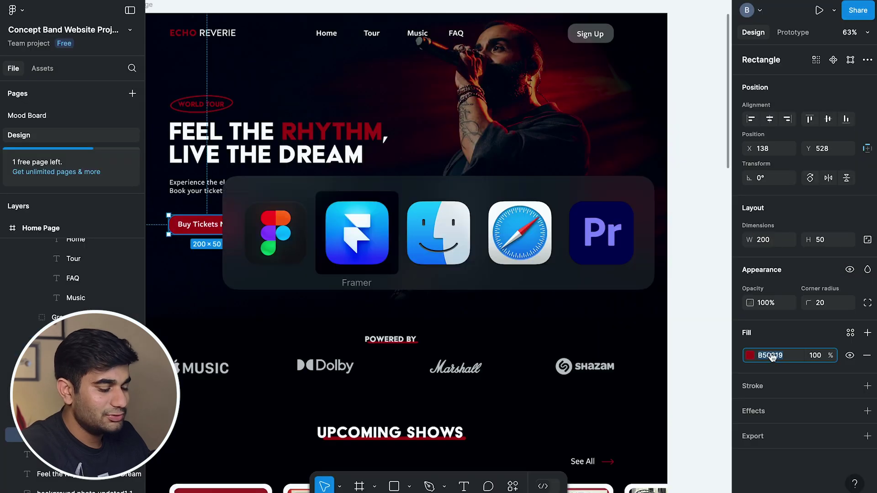
{"action": "key", "text": "super+Tab"}
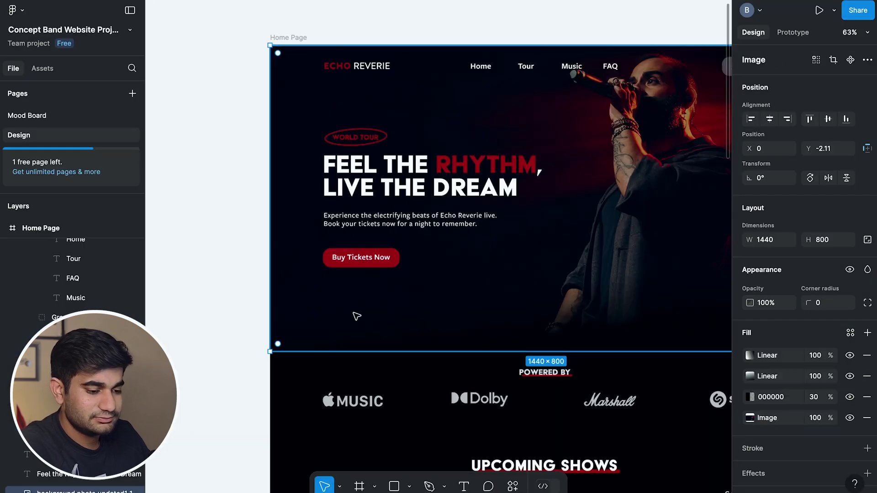
{"action": "left_click", "coordinate": [391, 163]}
{"action": "left_click", "coordinate": [421, 215]}
{"action": "scroll", "coordinate": [820, 313], "scroll_direction": "up", "scroll_amount": 2}
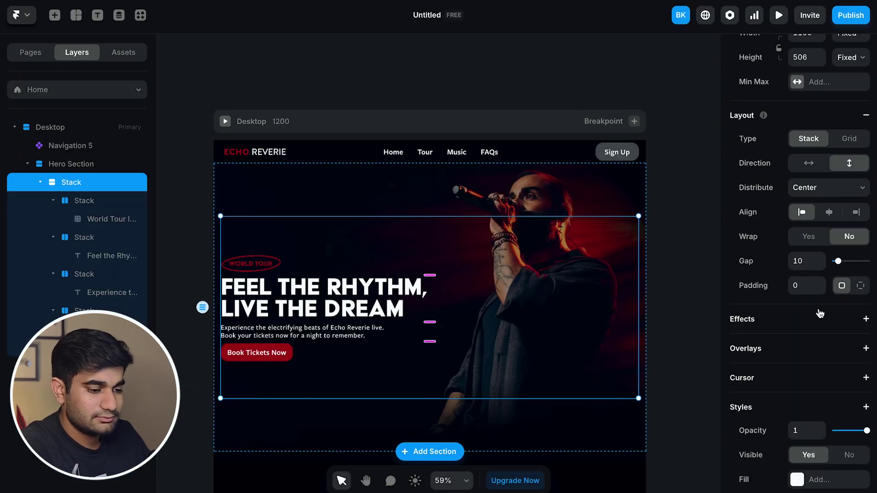
Give the body text stack 14 px top padding and colour RHYTHM #B50219.
{"action": "left_click", "coordinate": [112, 293]}
{"action": "left_click", "coordinate": [84, 274]}
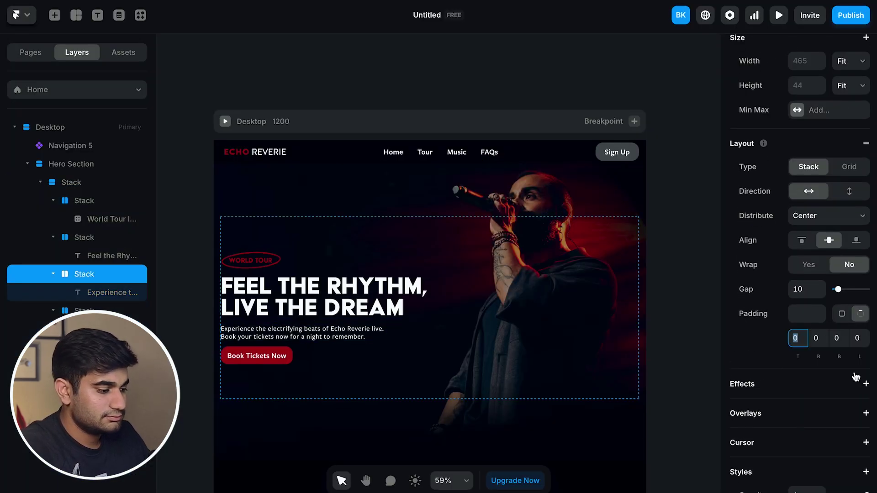
{"action": "left_click", "coordinate": [798, 338]}
{"action": "type", "text": "14"}
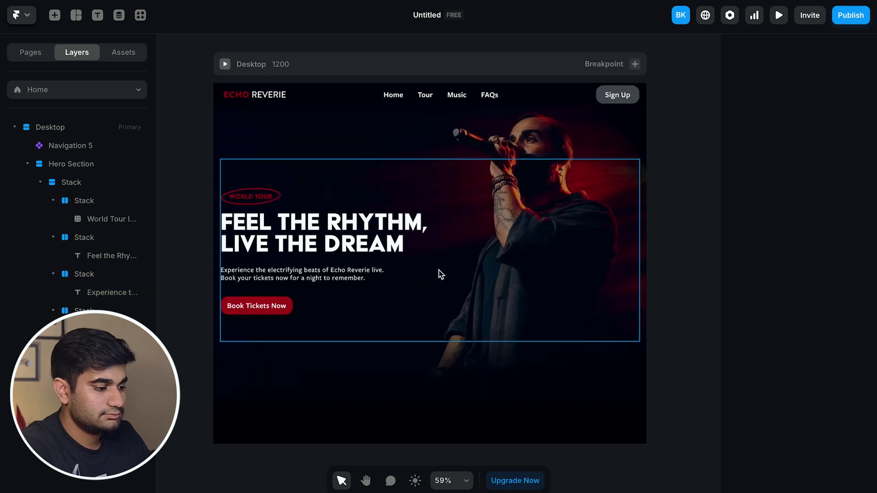
{"action": "left_click", "coordinate": [632, 338]}
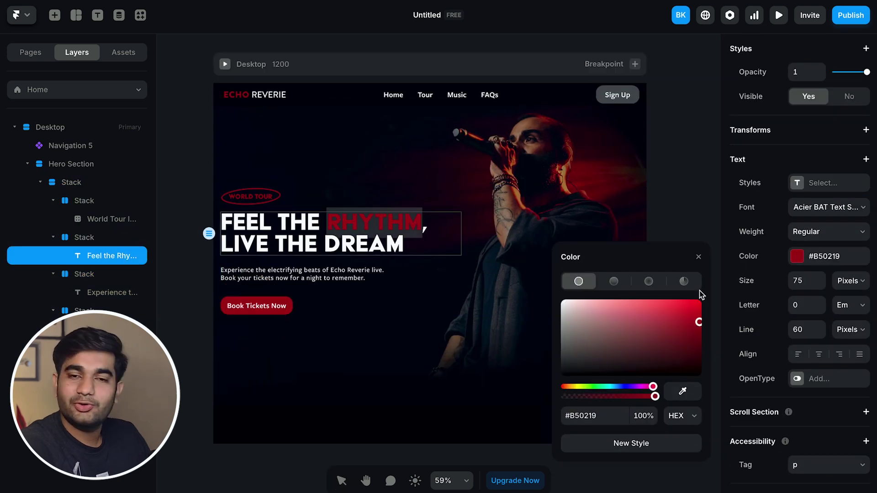
{"action": "left_click", "coordinate": [190, 341]}
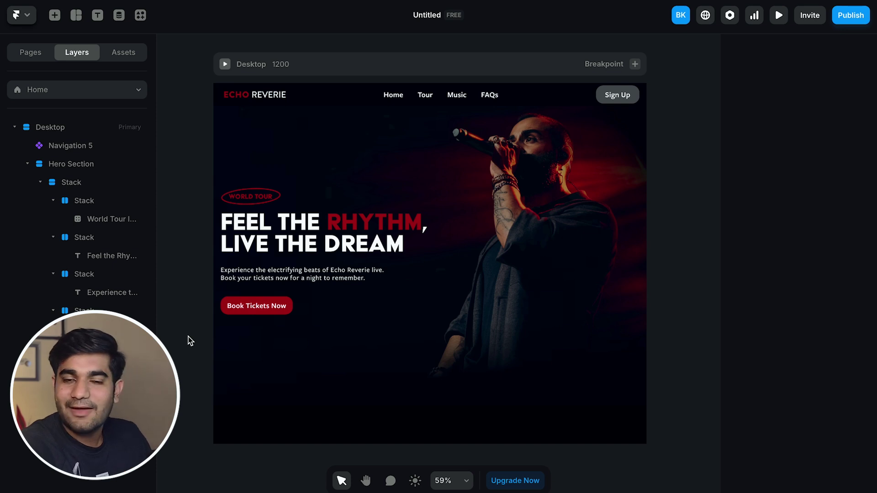
Set Navigation 5 to Absolute position, 30 px from the top.
{"action": "left_click", "coordinate": [338, 95]}
{"action": "left_click", "coordinate": [840, 110]}
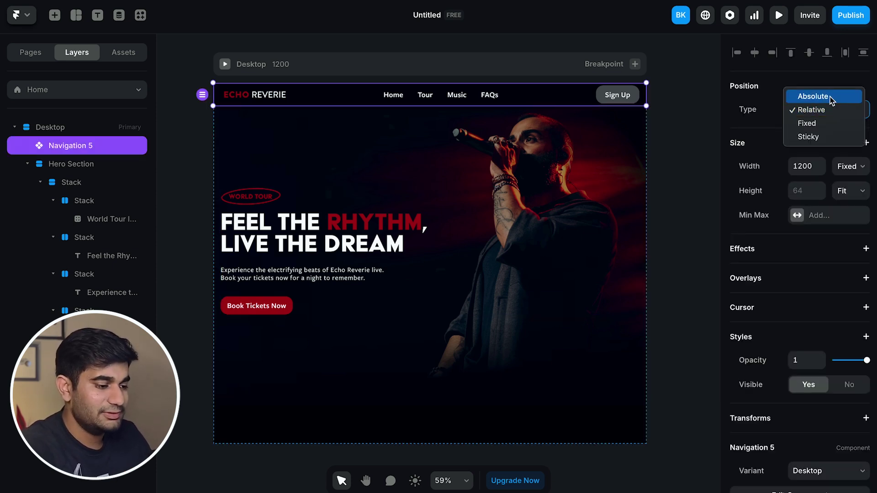
{"action": "left_click", "coordinate": [831, 96]}
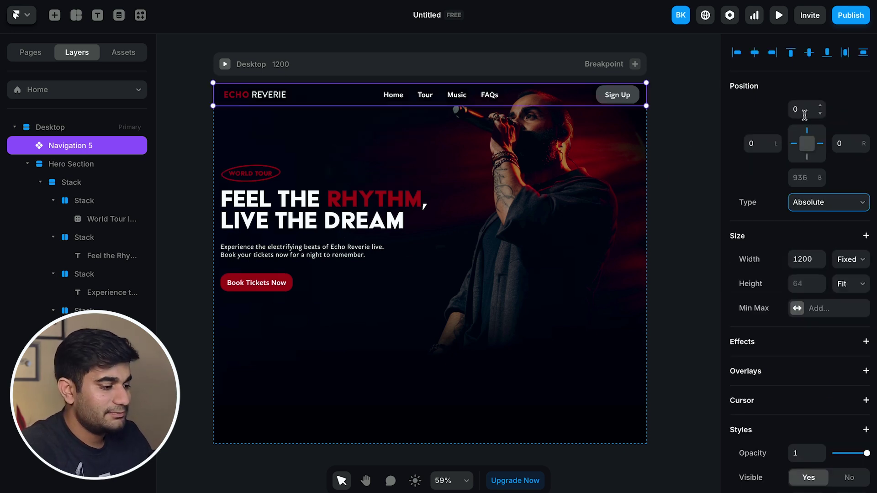
{"action": "left_click", "coordinate": [804, 114]}
{"action": "type", "text": "30"}
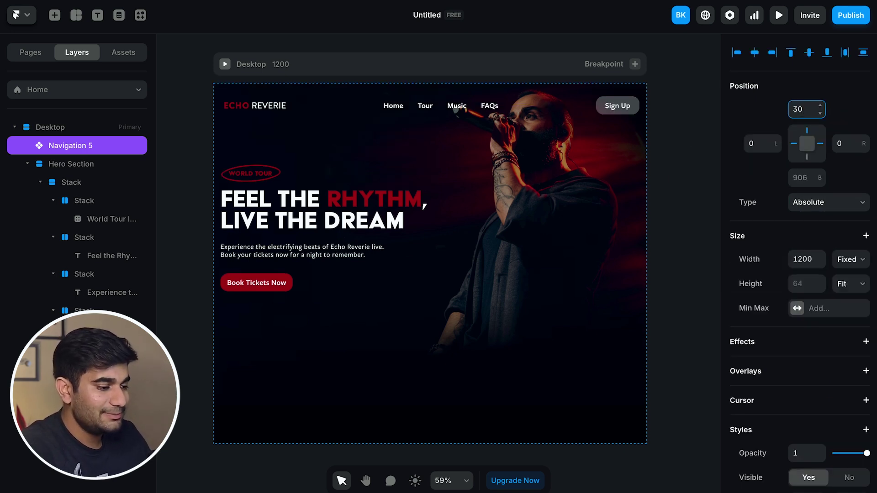
{"action": "left_click", "coordinate": [694, 158]}
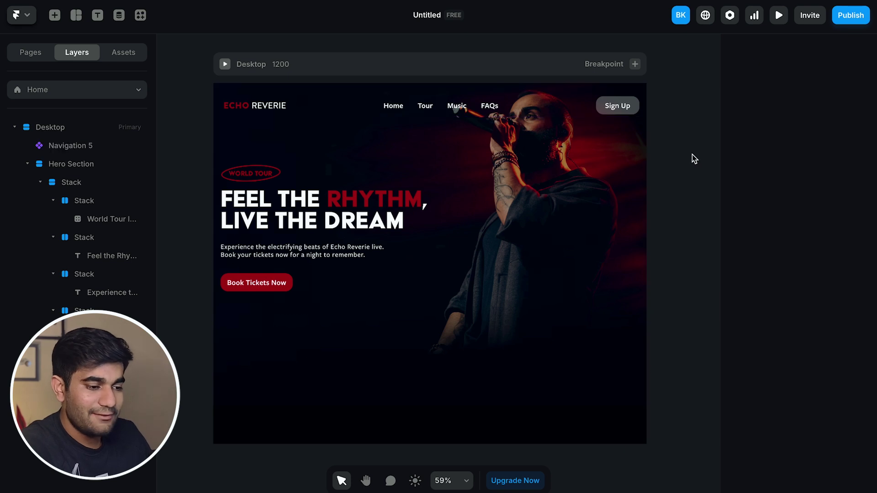
{"action": "scroll", "coordinate": [695, 159], "scroll_direction": "up", "scroll_amount": 1}
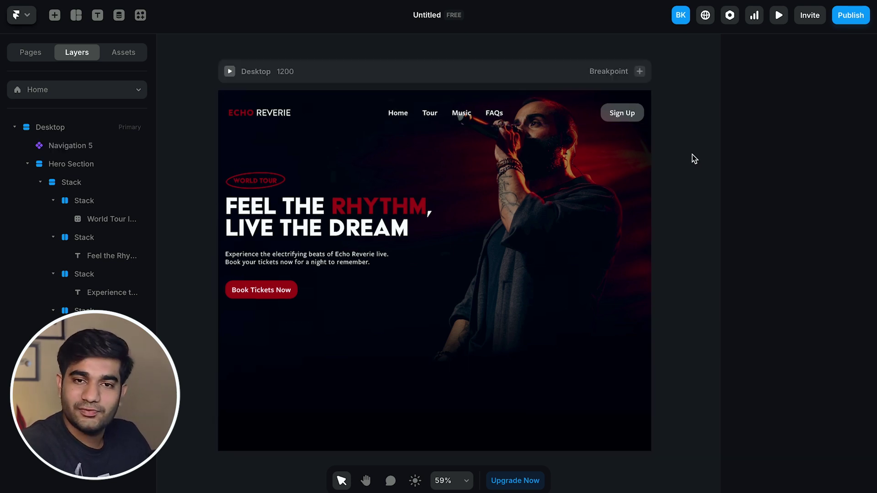
Draw a full-width frame below the hero with a stack layout and no fill.
{"action": "scroll", "coordinate": [305, 307], "scroll_direction": "down", "scroll_amount": 5}
{"action": "left_click", "coordinate": [305, 307]}
{"action": "key", "text": "f"}
{"action": "left_click_drag", "start_coordinate": [294, 304], "coordinate": [661, 417]}
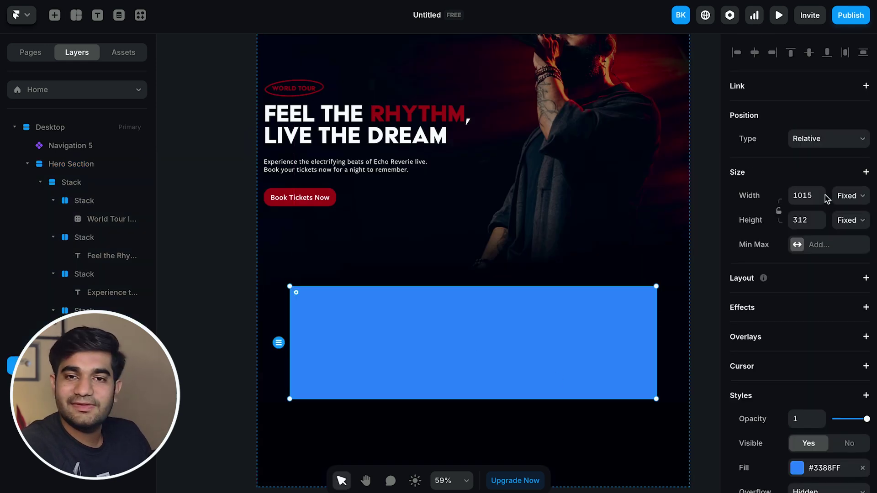
{"action": "left_click", "coordinate": [852, 196]}
{"action": "left_click", "coordinate": [850, 224]}
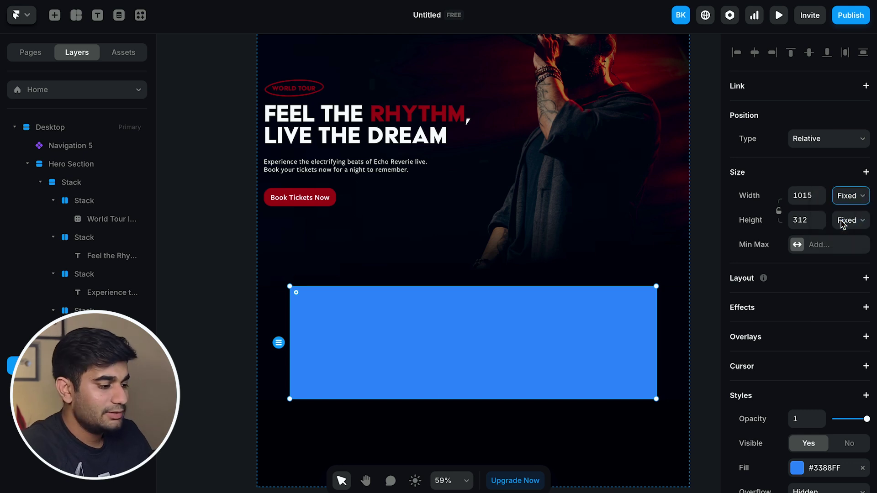
{"action": "left_click", "coordinate": [865, 278]}
{"action": "scroll", "coordinate": [862, 319], "scroll_direction": "down", "scroll_amount": 5}
{"action": "left_click", "coordinate": [862, 325]}
Add a centred stack holding the POWERED BY graphic and the Apple Music, Dolby, Marshall and Shazam logos.
{"action": "key", "text": "f"}
{"action": "left_click_drag", "start_coordinate": [405, 307], "coordinate": [524, 323]}
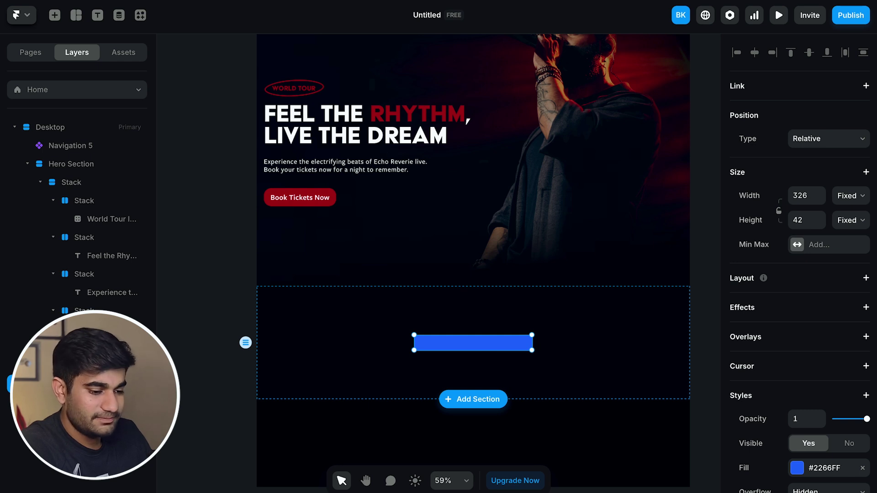
{"action": "key", "text": "ctrl+v"}
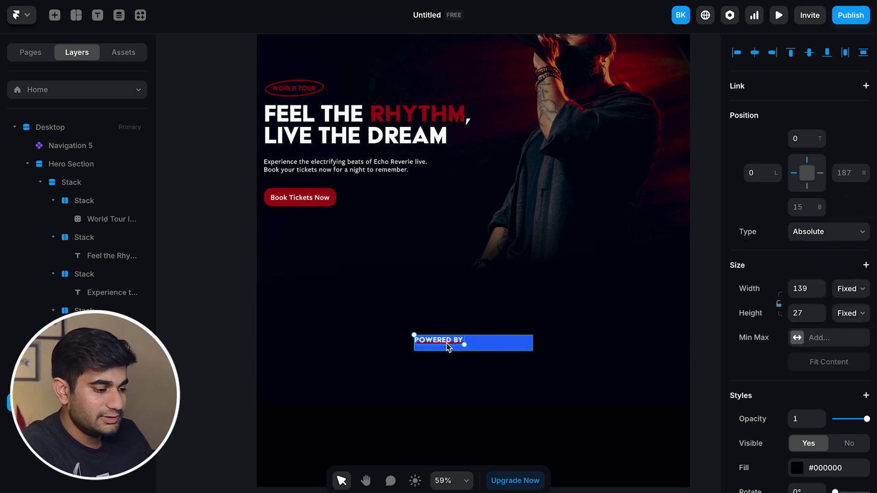
{"action": "key", "text": "Escape"}
{"action": "left_click", "coordinate": [865, 278]}
{"action": "scroll", "coordinate": [832, 348], "scroll_direction": "down", "scroll_amount": 5}
{"action": "key", "text": "ctrl+v"}
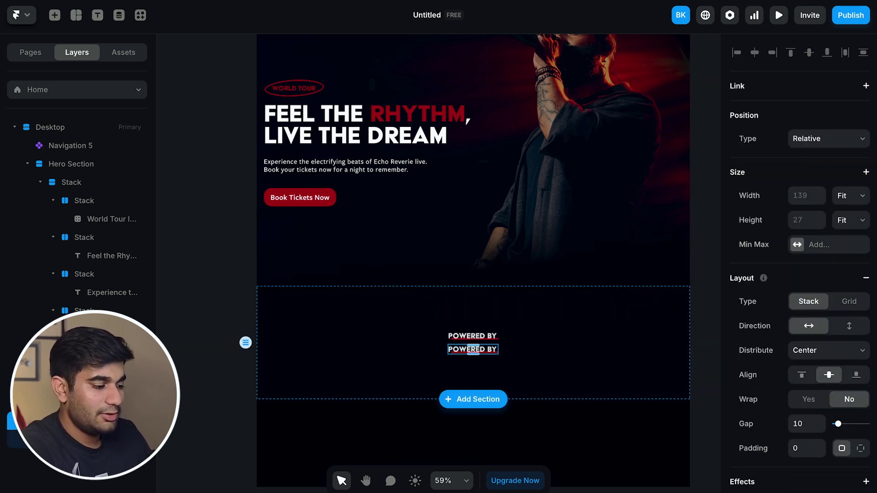
{"action": "key", "text": "ctrl+v"}
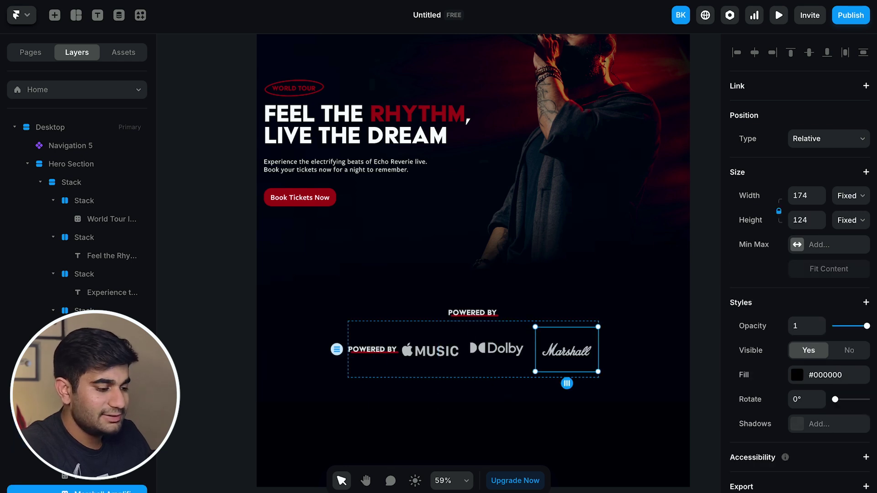
{"action": "left_click", "coordinate": [336, 349]}
{"action": "key", "text": "Delete"}
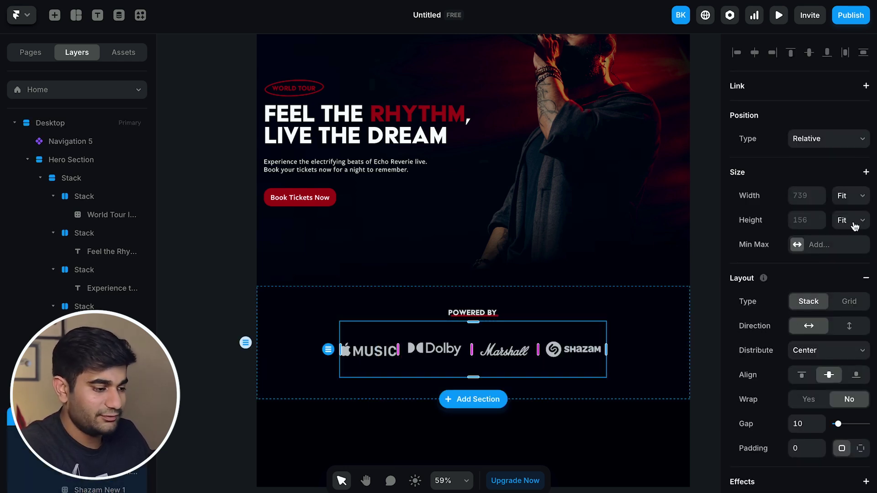
Fix the logo row width at 1160 and distribute the logos with space between.
{"action": "left_click", "coordinate": [850, 196]}
{"action": "left_click", "coordinate": [837, 153]}
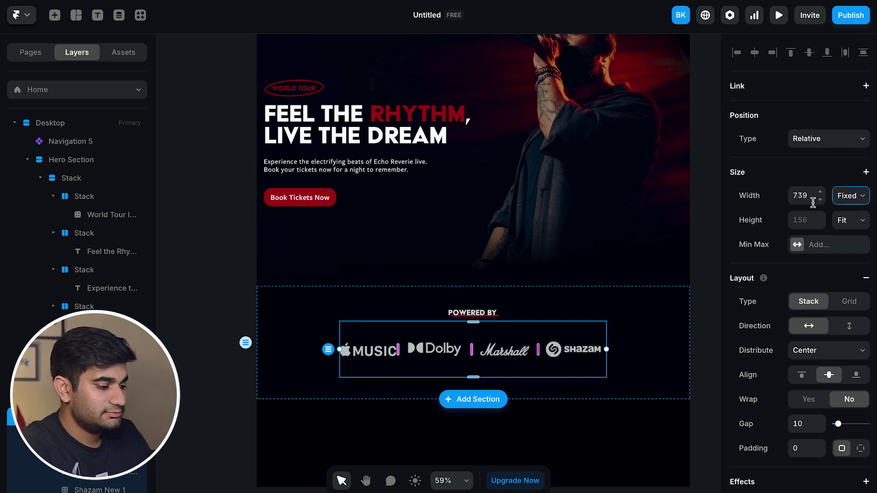
{"action": "left_click", "coordinate": [807, 198]}
{"action": "type", "text": "1160"}
{"action": "key", "text": "Return"}
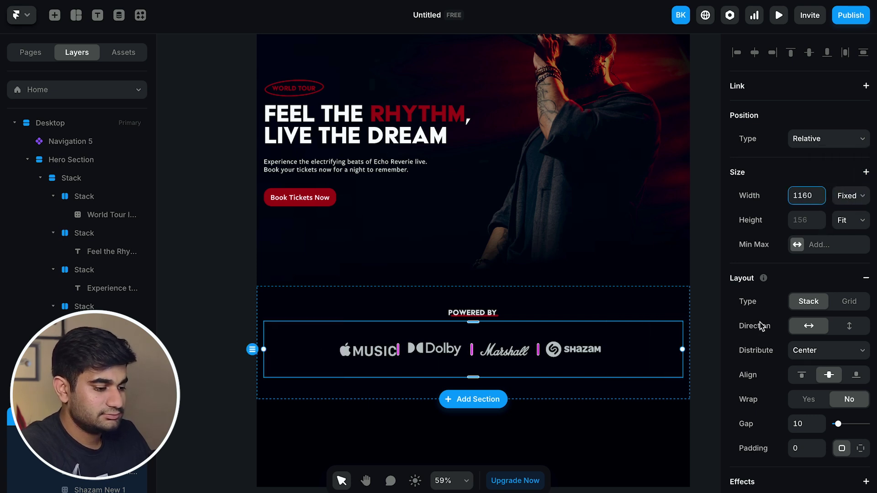
{"action": "left_click", "coordinate": [825, 350]}
{"action": "left_click", "coordinate": [668, 384]}
{"action": "scroll", "coordinate": [801, 251], "scroll_direction": "down", "scroll_amount": 10}
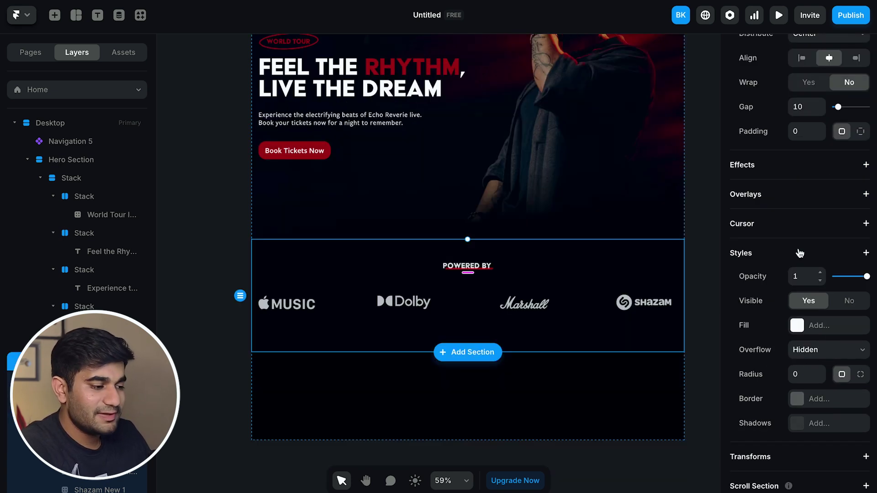
{"action": "scroll", "coordinate": [800, 250], "scroll_direction": "up", "scroll_amount": 9}
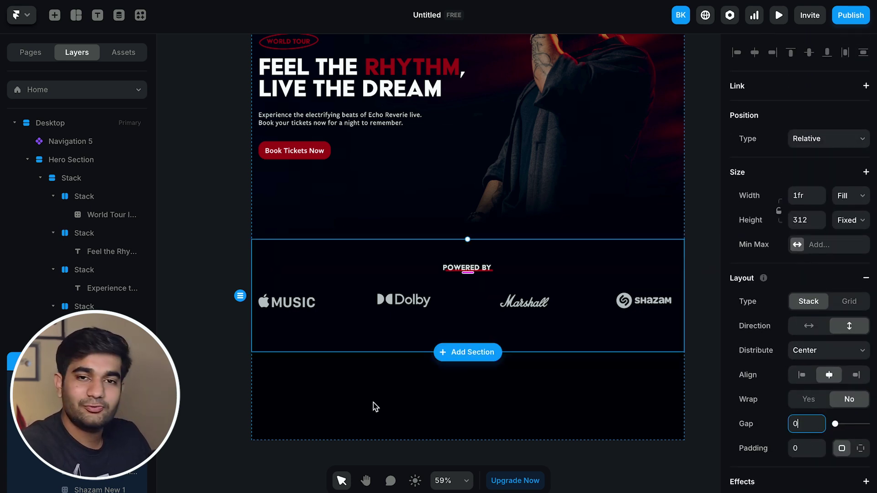
{"action": "key", "text": "Escape"}
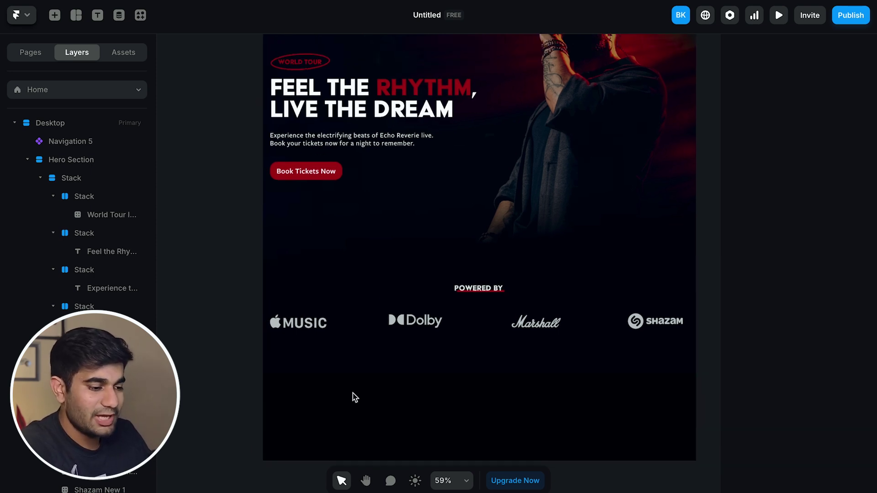
{"action": "scroll", "coordinate": [355, 397], "scroll_direction": "down", "scroll_amount": 4}
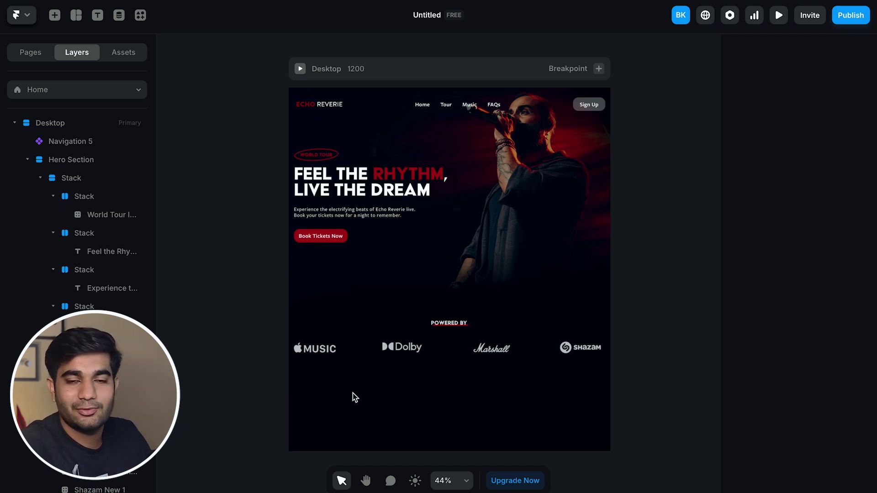
Select the Home, Tour, Music and FAQs links in Navigation 5 and add a hover effect.
{"action": "double_click", "coordinate": [398, 106]}
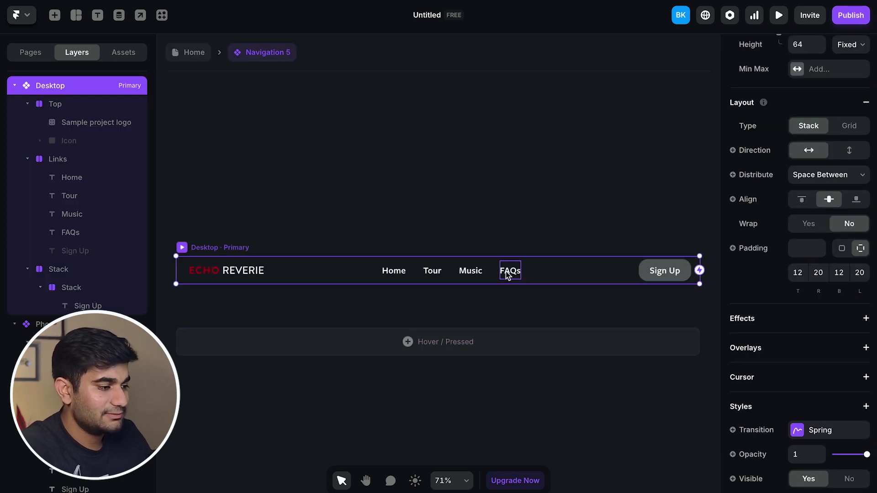
{"action": "left_click", "coordinate": [392, 271]}
{"action": "key", "text": "Escape"}
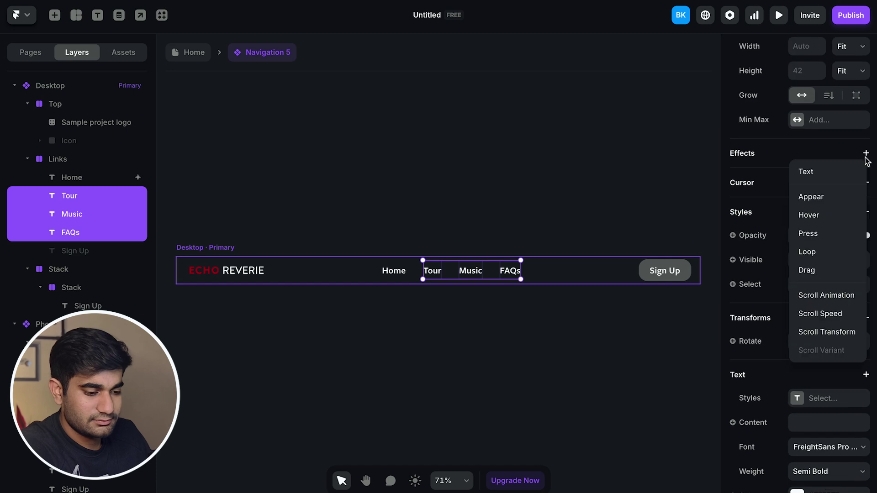
{"action": "left_click", "coordinate": [809, 214]}
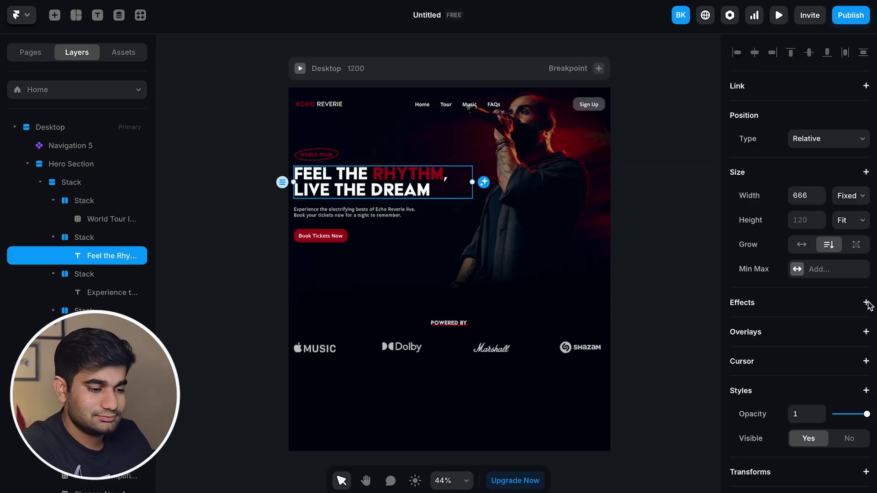
Give the hero heading a Flip Horizontal appear animation.
{"action": "left_click", "coordinate": [866, 302]}
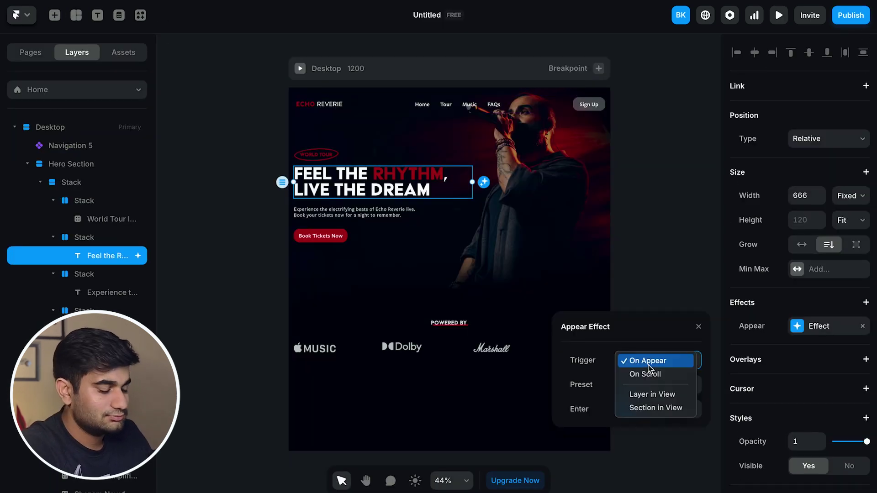
{"action": "left_click", "coordinate": [658, 385]}
{"action": "left_click", "coordinate": [658, 426]}
{"action": "left_click", "coordinate": [660, 409]}
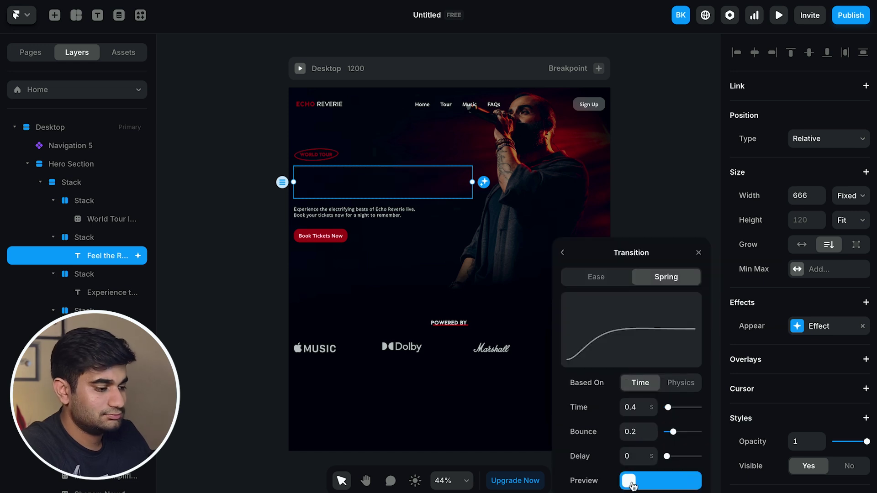
{"action": "key", "text": "Escape"}
Add a delayed appear animation to the hero paragraph's stack.
{"action": "left_click", "coordinate": [357, 212]}
{"action": "key", "text": "Escape"}
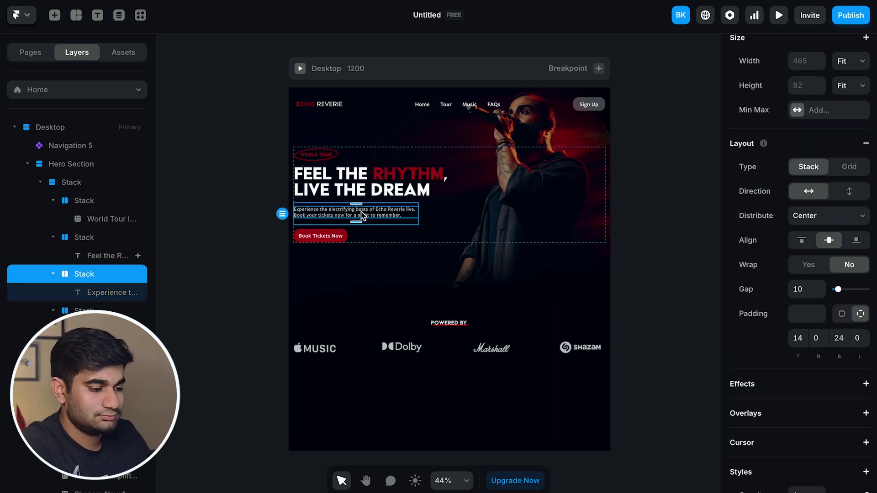
{"action": "left_click", "coordinate": [866, 332]}
{"action": "left_click", "coordinate": [825, 171]}
{"action": "left_click", "coordinate": [646, 439]}
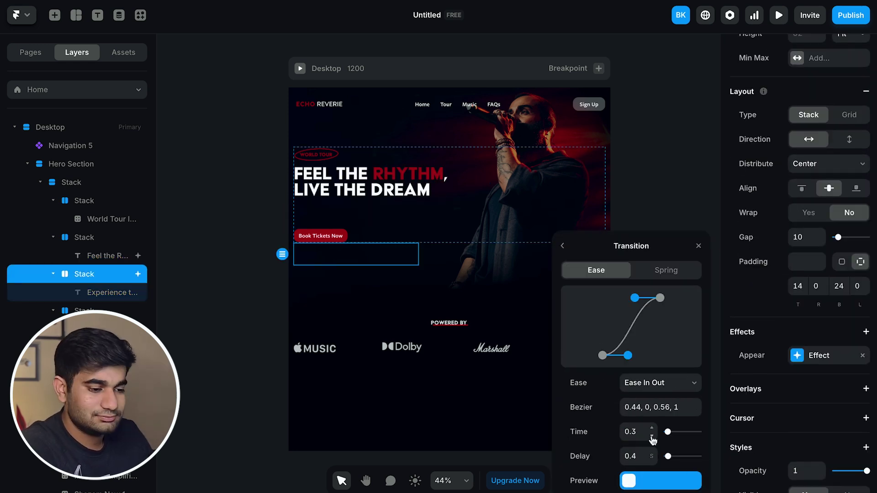
{"action": "key", "text": "Escape"}
Give the Book Tickets Now button a Slide In Top appear animation with a 0.5 s delay.
{"action": "left_click", "coordinate": [337, 235]}
{"action": "scroll", "coordinate": [823, 274], "scroll_direction": "up", "scroll_amount": 5}
{"action": "left_click", "coordinate": [866, 335]}
{"action": "left_click", "coordinate": [826, 174]}
{"action": "left_click", "coordinate": [657, 417]}
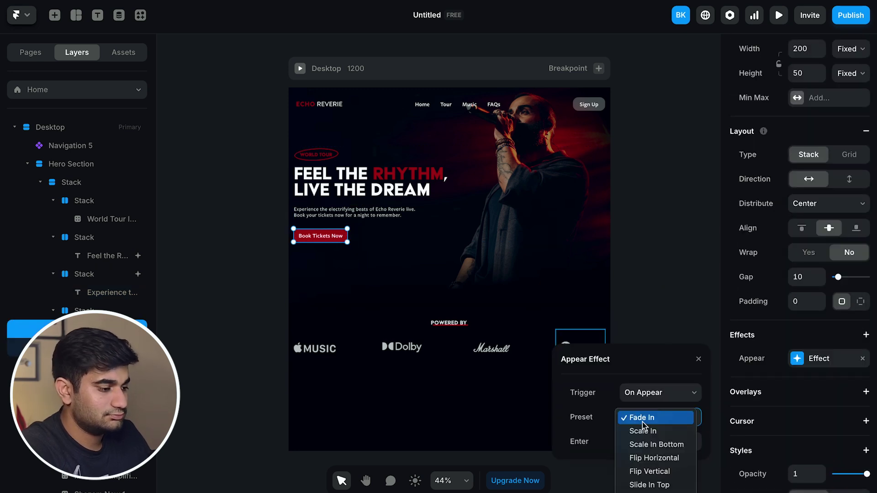
{"action": "left_click", "coordinate": [649, 455]}
{"action": "left_click", "coordinate": [658, 442]}
{"action": "left_click", "coordinate": [657, 480]}
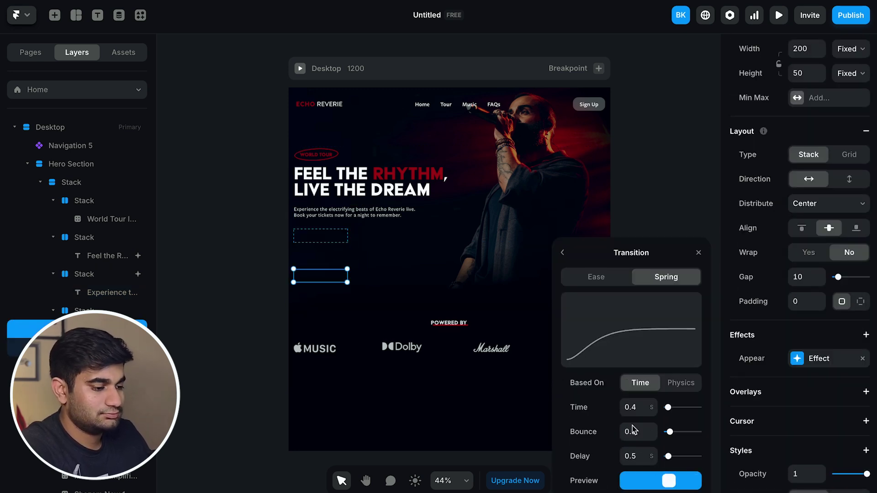
{"action": "key", "text": "Escape"}
Add an appear animation to the World Tour stack, then preview the page full screen.
{"action": "left_click", "coordinate": [84, 200]}
{"action": "left_click", "coordinate": [864, 339]}
{"action": "left_click", "coordinate": [825, 363]}
{"action": "left_click", "coordinate": [656, 478]}
{"action": "key", "text": "Escape"}
{"action": "left_click", "coordinate": [303, 69]}
{"action": "left_click", "coordinate": [103, 16]}
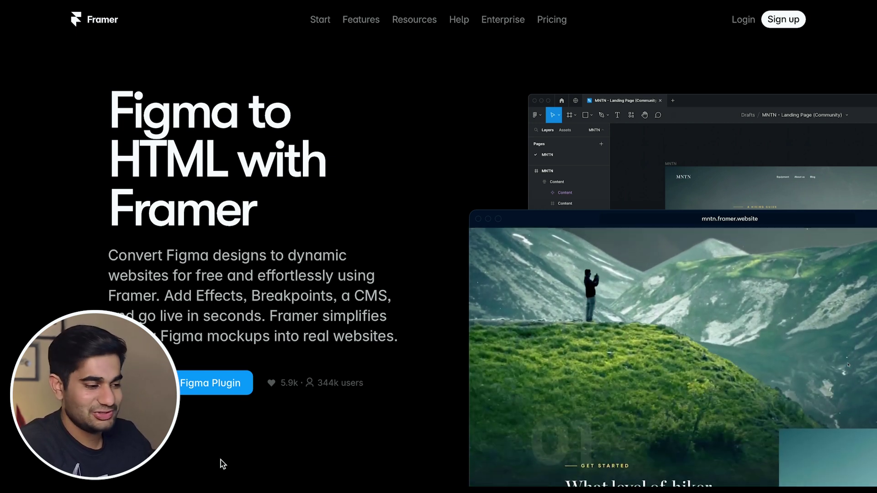
Scroll the Figma to HTML with Framer page down to its Get Started steps.
{"action": "scroll", "coordinate": [220, 460], "scroll_direction": "down", "scroll_amount": 10}
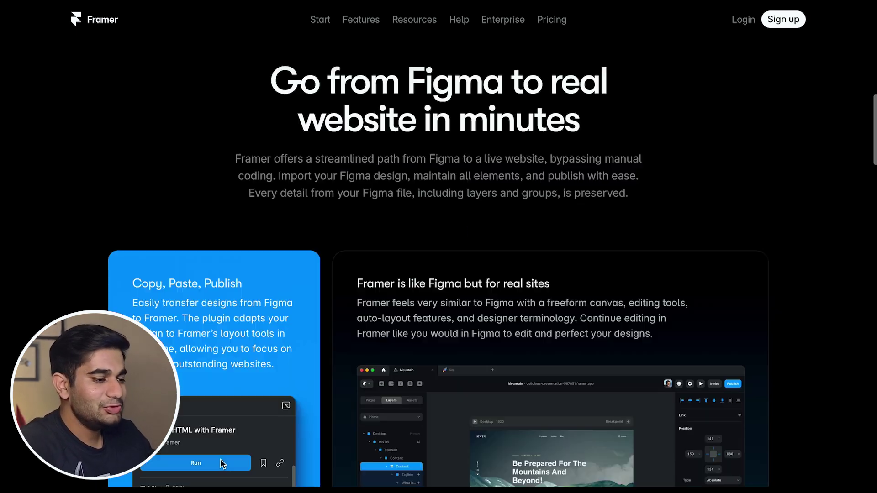
{"action": "scroll", "coordinate": [221, 459], "scroll_direction": "down", "scroll_amount": 10}
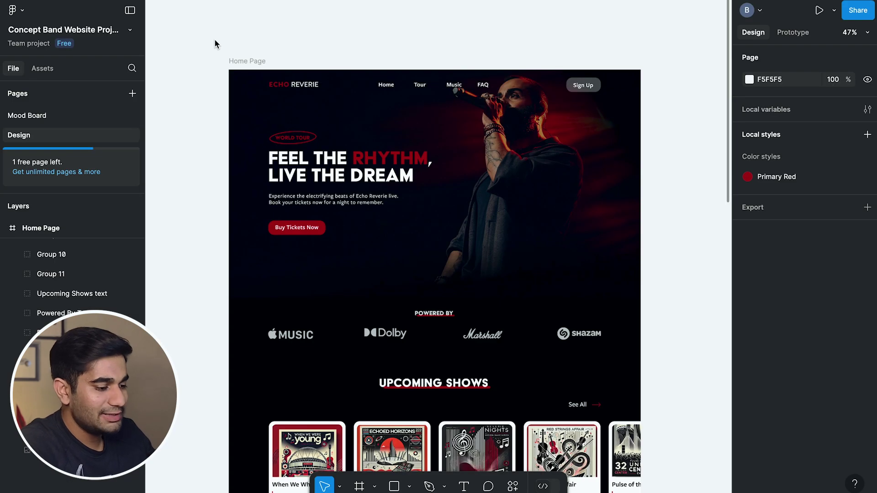
Select the hero and Powered By layers and copy them with the Figma to HTML with Framer plugin.
{"action": "left_click_drag", "start_coordinate": [214, 44], "coordinate": [697, 349]}
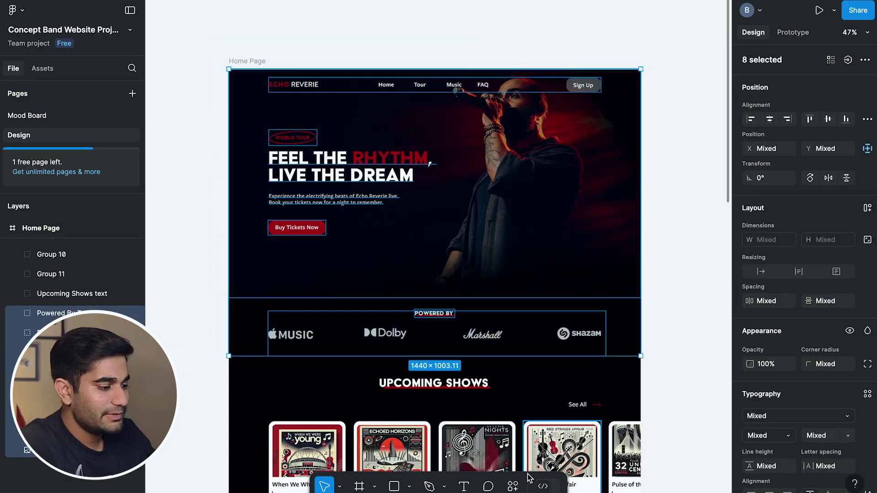
{"action": "left_click", "coordinate": [512, 485]}
{"action": "left_click", "coordinate": [413, 322]}
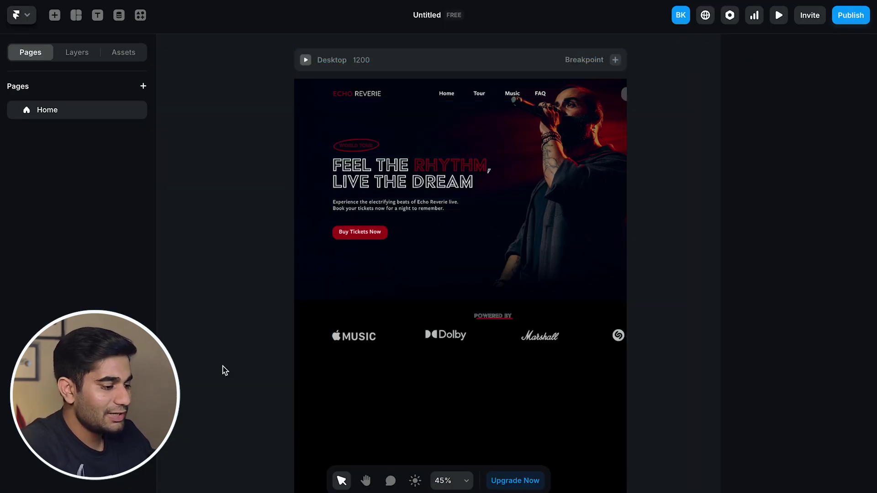
Give the pasted Nav Bar a stack layout.
{"action": "left_click", "coordinate": [346, 54]}
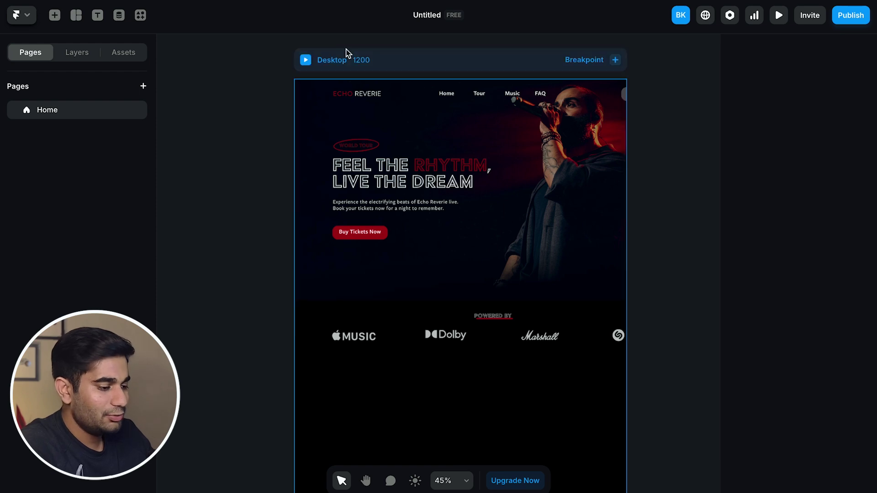
{"action": "left_click", "coordinate": [393, 94]}
{"action": "left_click", "coordinate": [77, 52]}
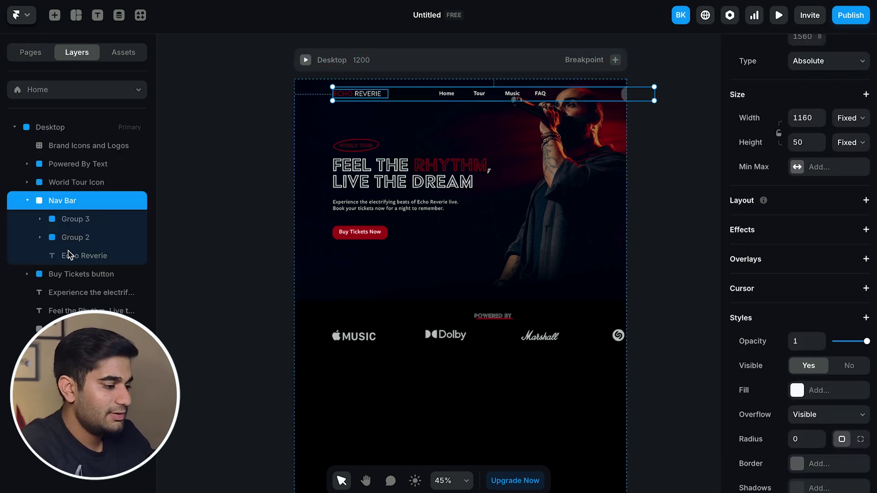
{"action": "scroll", "coordinate": [803, 249], "scroll_direction": "up", "scroll_amount": 2}
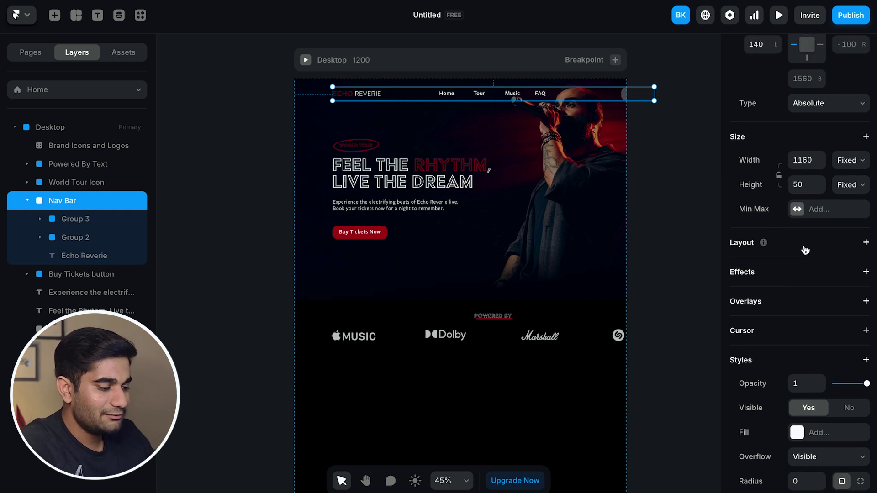
{"action": "left_click", "coordinate": [867, 242]}
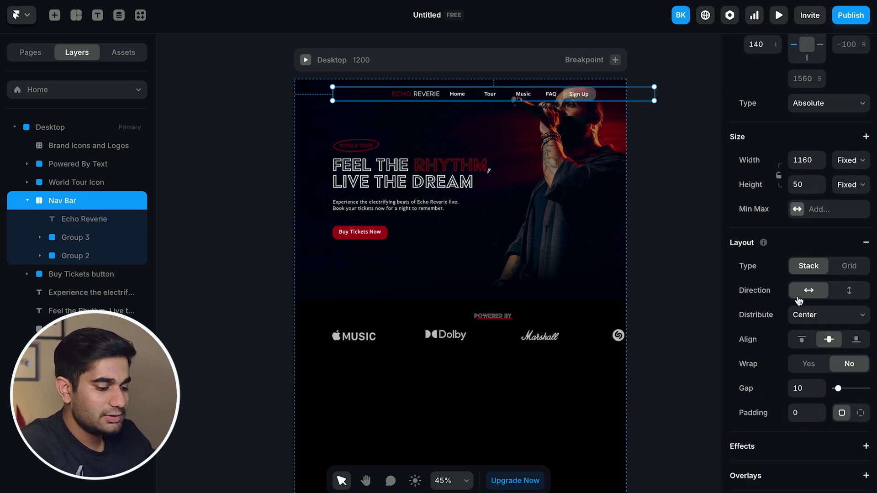
Give the pasted Buy Tickets button a stack layout.
{"action": "left_click", "coordinate": [397, 165]}
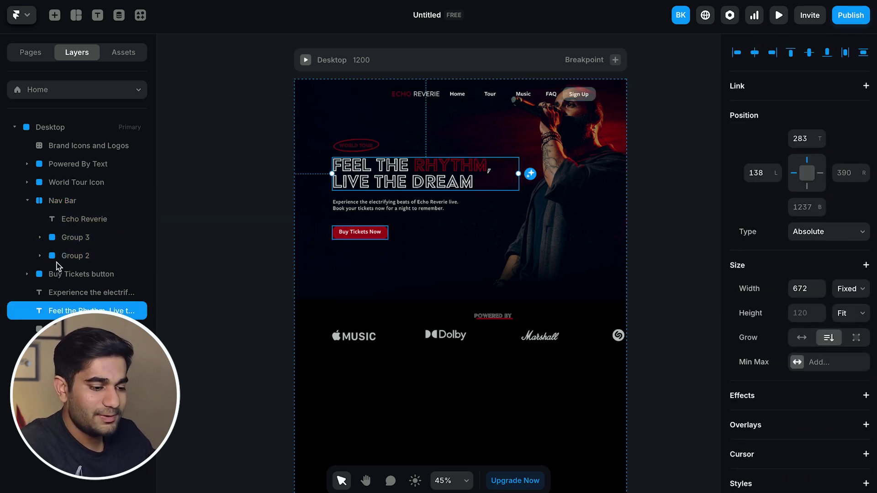
{"action": "left_click", "coordinate": [61, 276]}
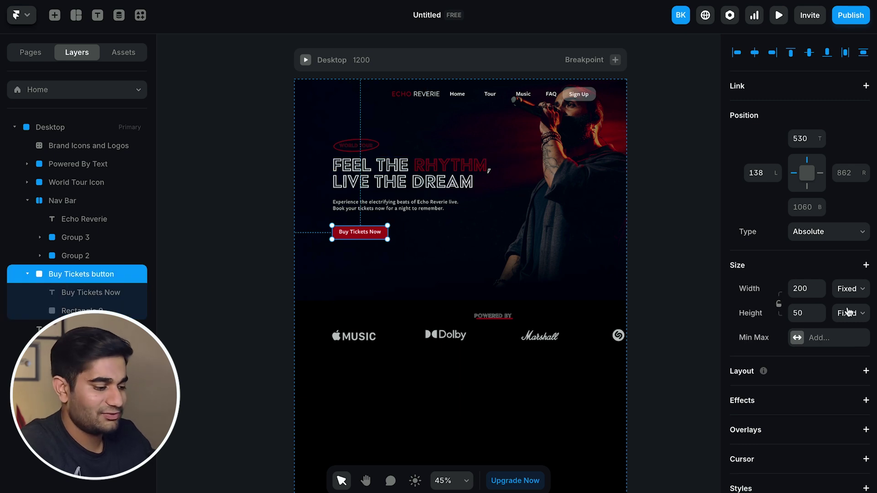
{"action": "scroll", "coordinate": [852, 259], "scroll_direction": "down", "scroll_amount": 3}
{"action": "left_click", "coordinate": [866, 264]}
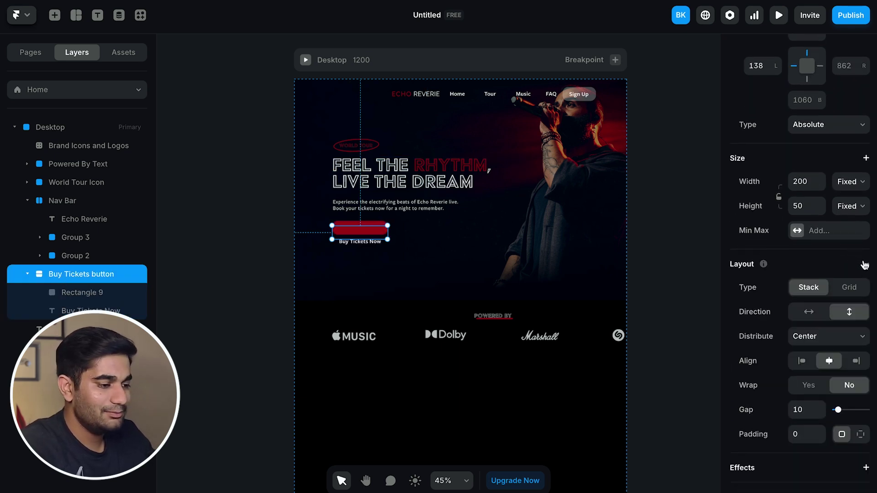
Inspect the Nav Bar, World Tour Icon, Powered By Text and Brand Icons and Logos groups.
{"action": "left_click", "coordinate": [75, 205]}
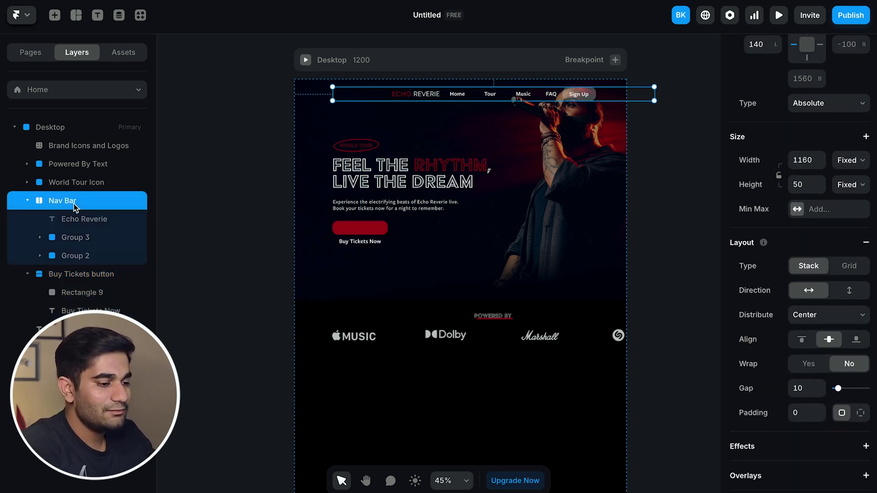
{"action": "left_click", "coordinate": [67, 186]}
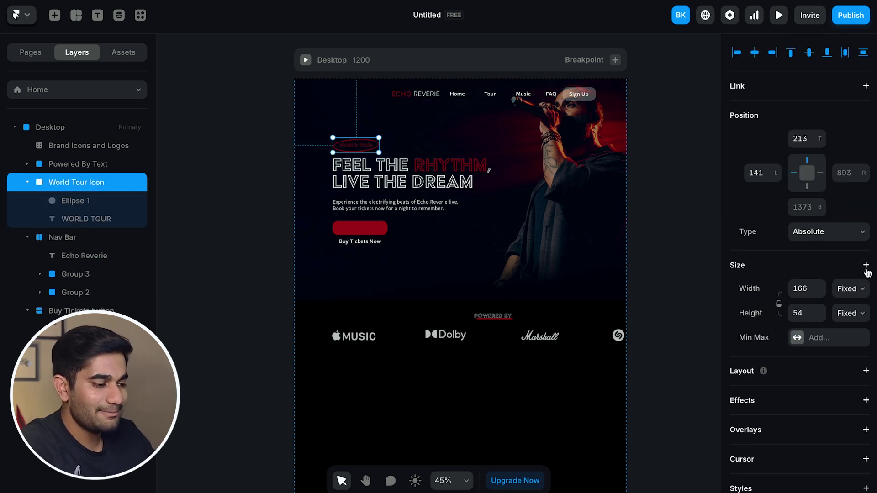
{"action": "left_click", "coordinate": [55, 164]}
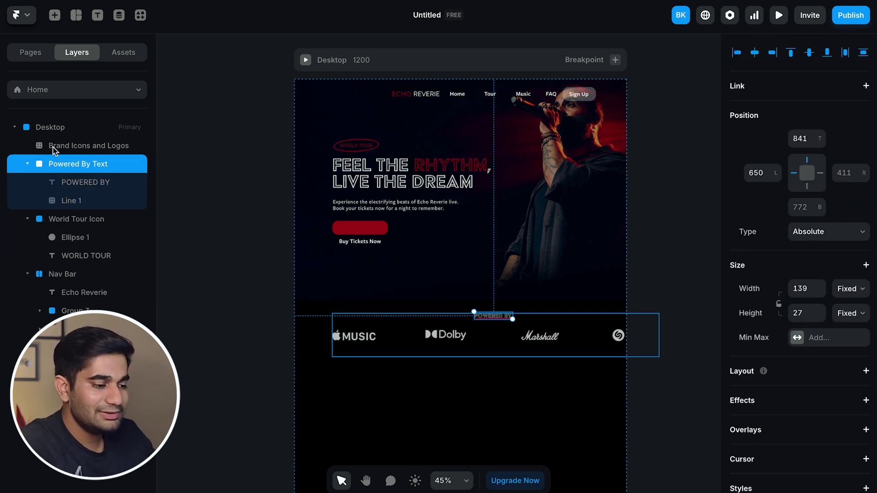
{"action": "left_click", "coordinate": [56, 150]}
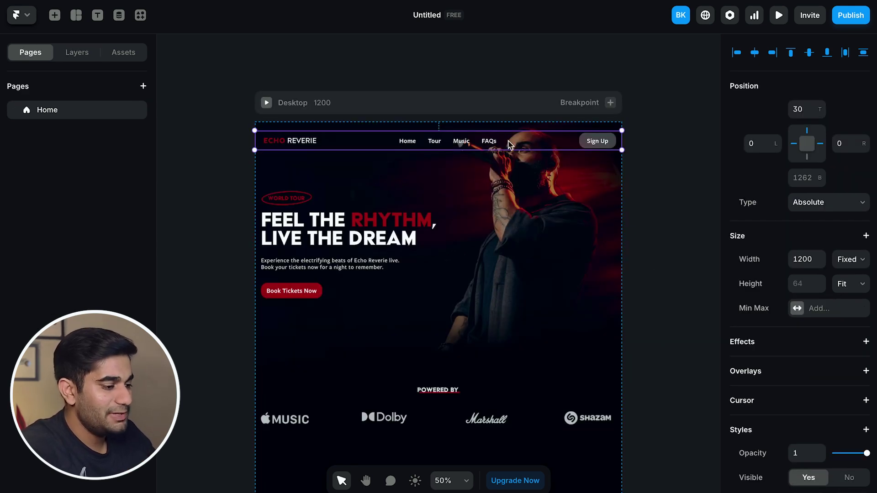
Open the Navigation 5 component for editing on its own canvas.
{"action": "double_click", "coordinate": [511, 145]}
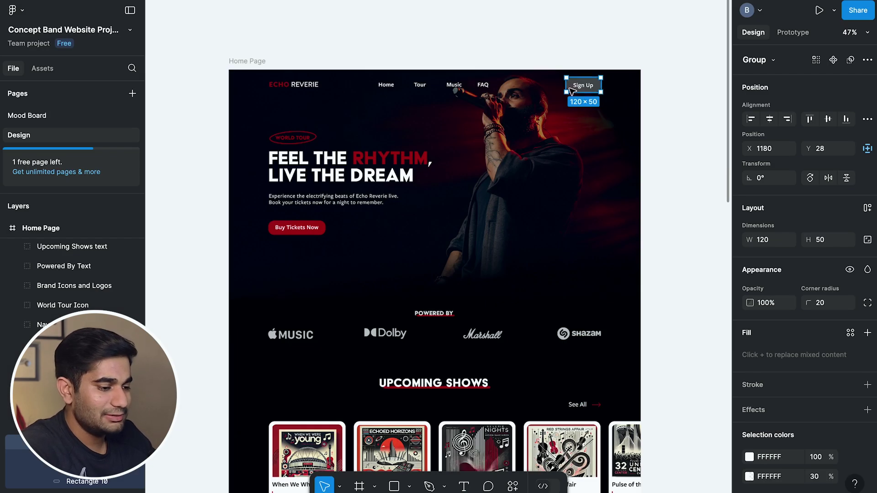
Copy the Figma Sign Up button via the plugin and paste it into Navigation 5's stack.
{"action": "left_click", "coordinate": [513, 486]}
{"action": "left_click", "coordinate": [422, 326]}
{"action": "left_click", "coordinate": [416, 321]}
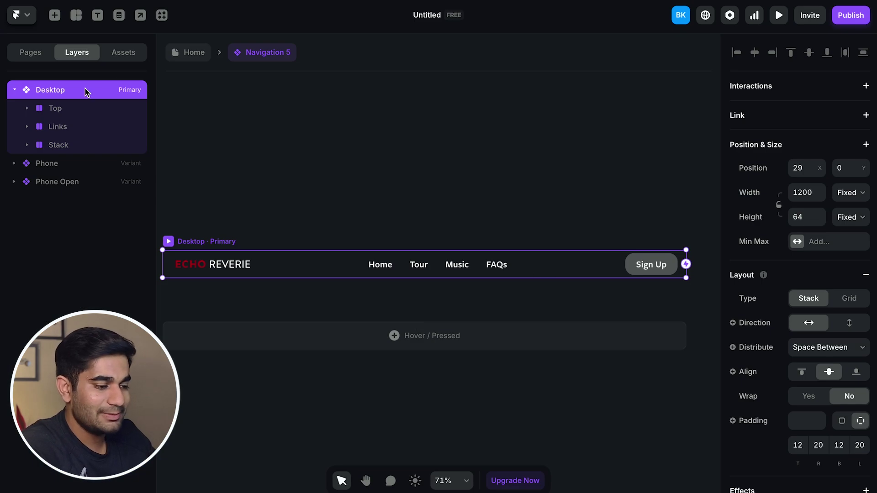
{"action": "left_click", "coordinate": [62, 147]}
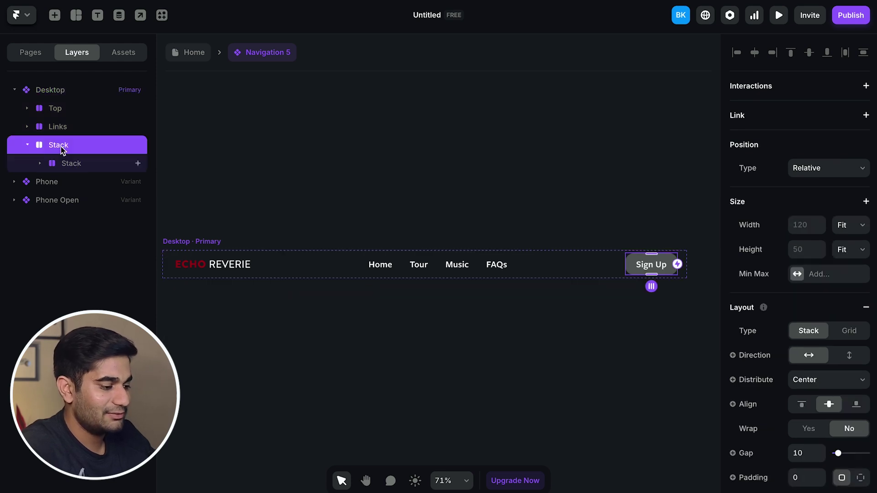
{"action": "key", "text": "ctrl+v"}
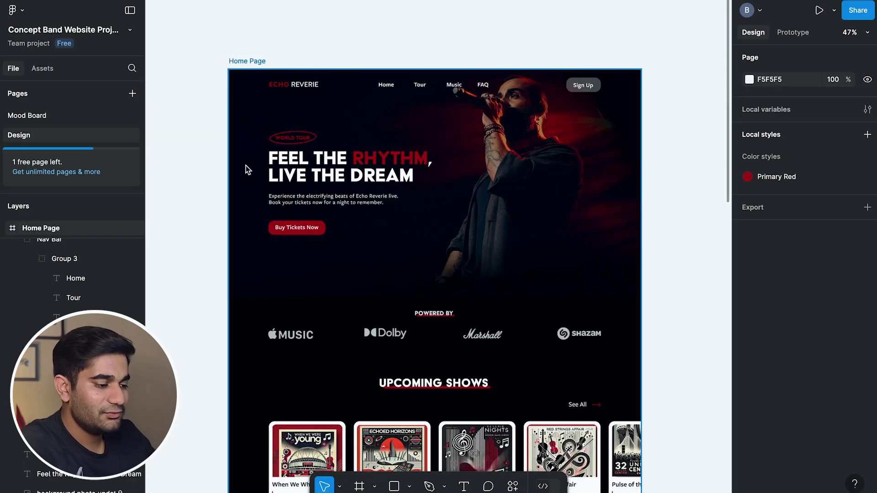
Copy the hero heading and paragraph for Framer with the Figma to HTML plugin.
{"action": "left_click", "coordinate": [311, 167]}
{"action": "left_click", "coordinate": [334, 199], "text": "shift"}
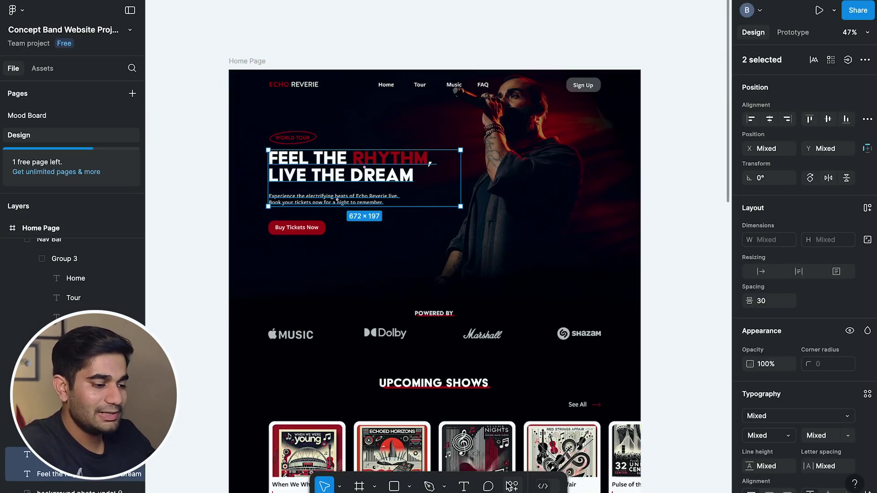
{"action": "key", "text": "ctrl+slash"}
{"action": "left_click", "coordinate": [403, 320]}
{"action": "left_click", "coordinate": [404, 320]}
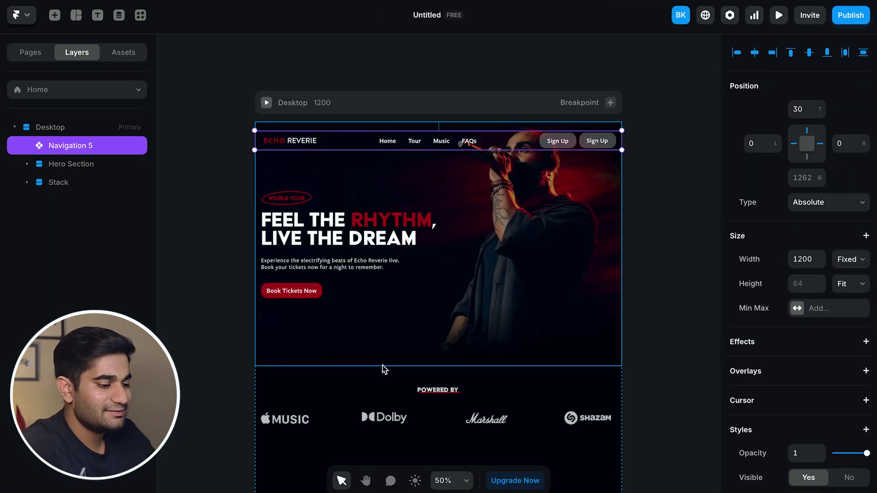
Paste the Figma heading and paragraph into the Hero Section's inner stack.
{"action": "scroll", "coordinate": [382, 370], "scroll_direction": "down", "scroll_amount": 1}
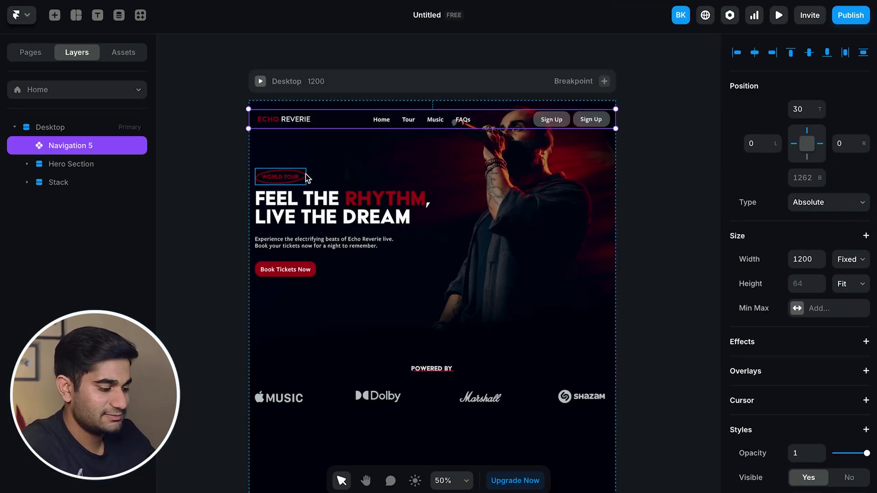
{"action": "left_click", "coordinate": [88, 165]}
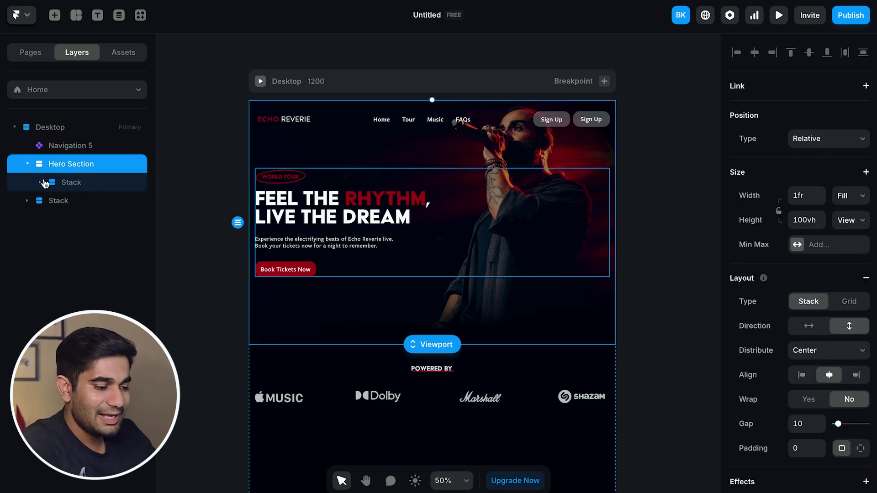
{"action": "left_click", "coordinate": [60, 185]}
{"action": "key", "text": "ctrl+v"}
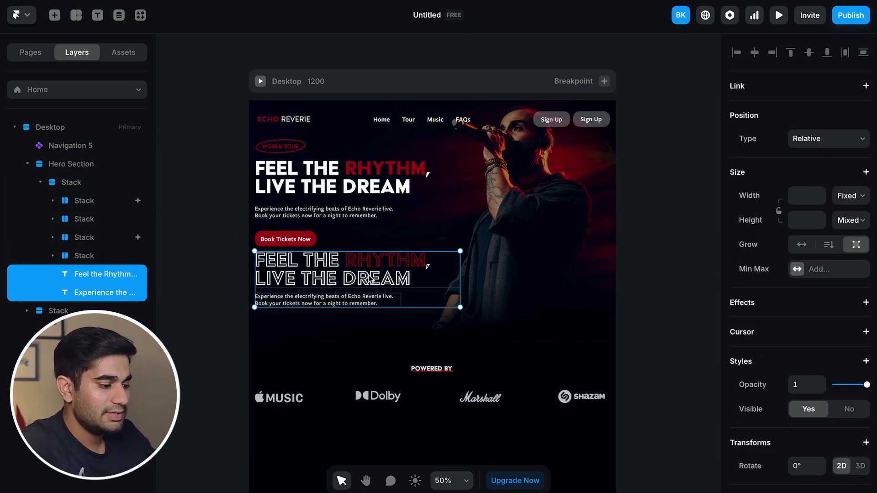
{"action": "scroll", "coordinate": [821, 374], "scroll_direction": "down", "scroll_amount": 8}
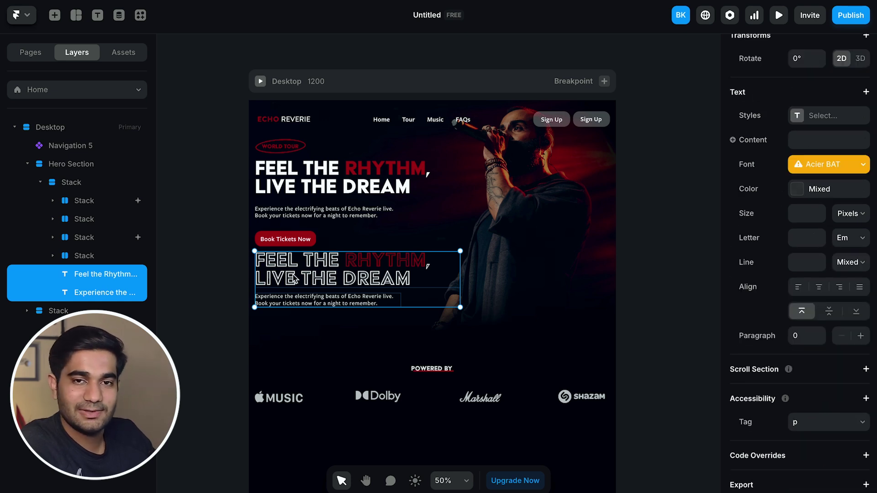